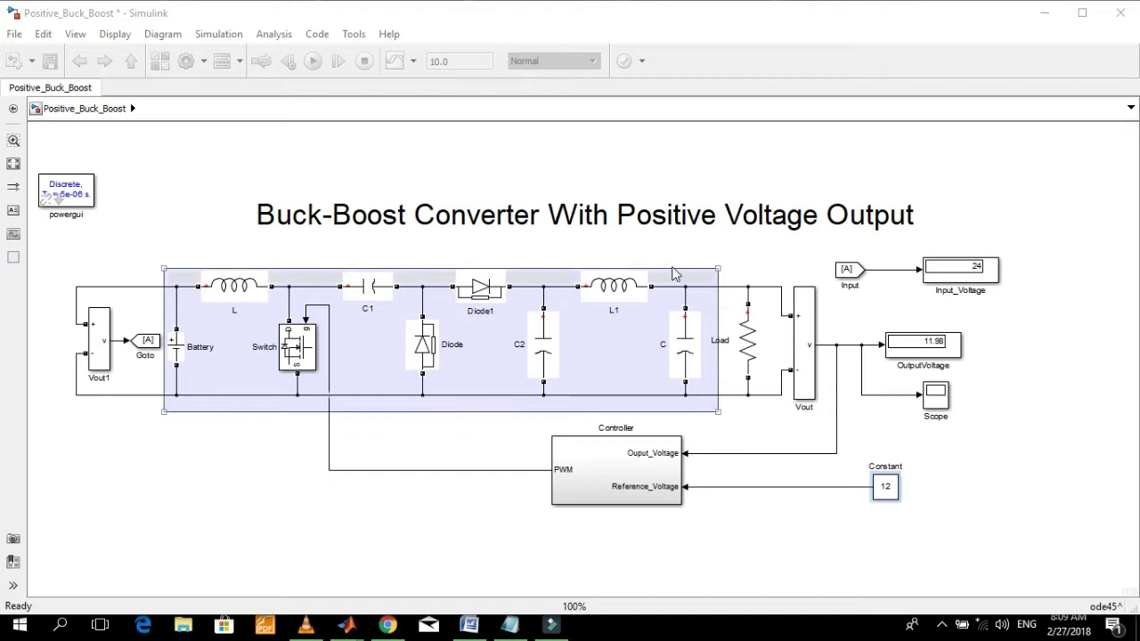
Switch to the buckboost model and check the Battery block's amplitude without changing it
click(491, 465)
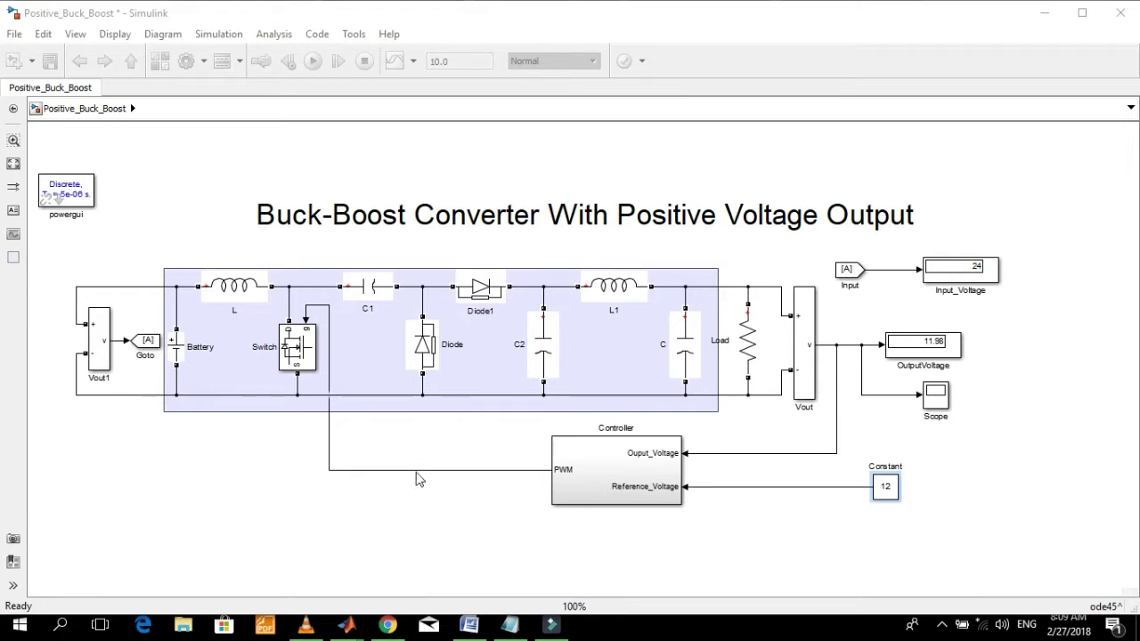
mouse_move(347, 622)
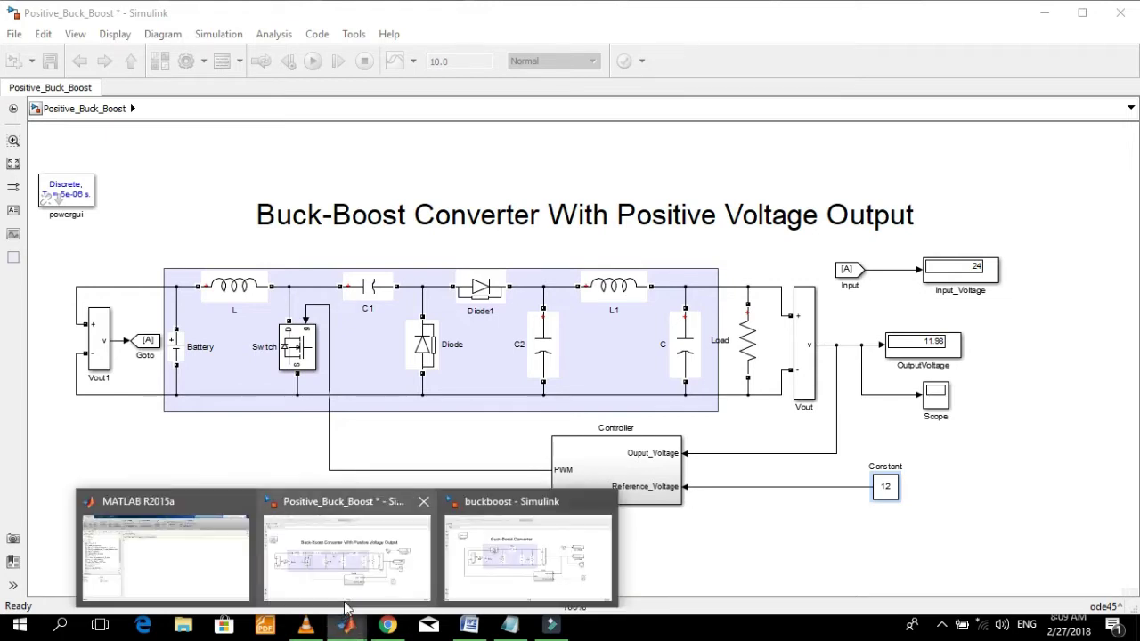
click(515, 559)
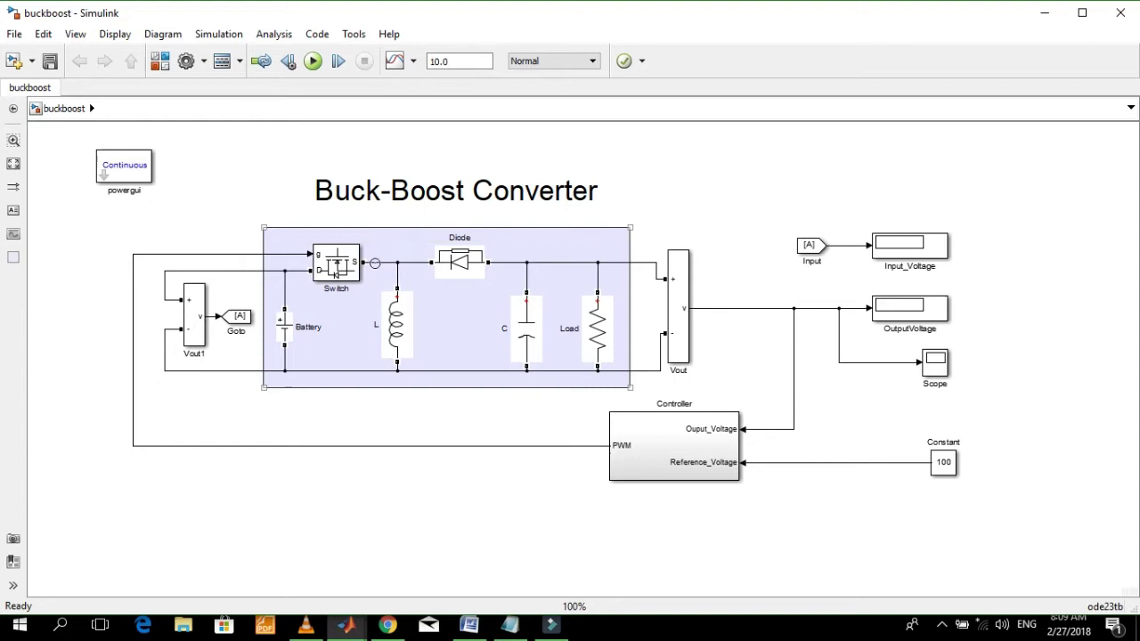
double_click(285, 327)
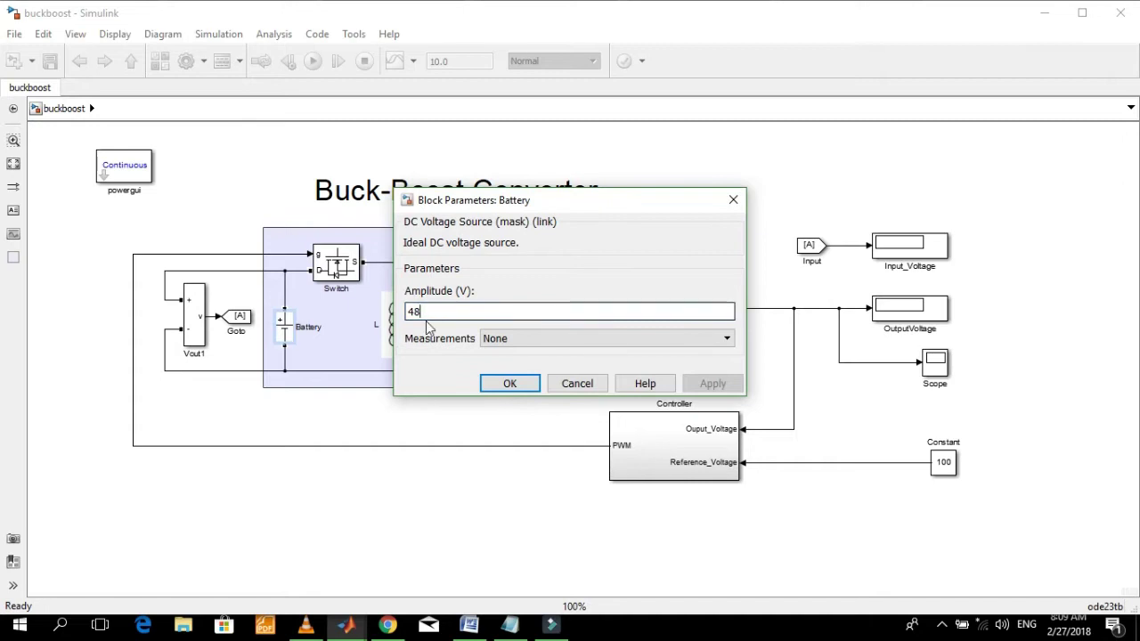
click(509, 383)
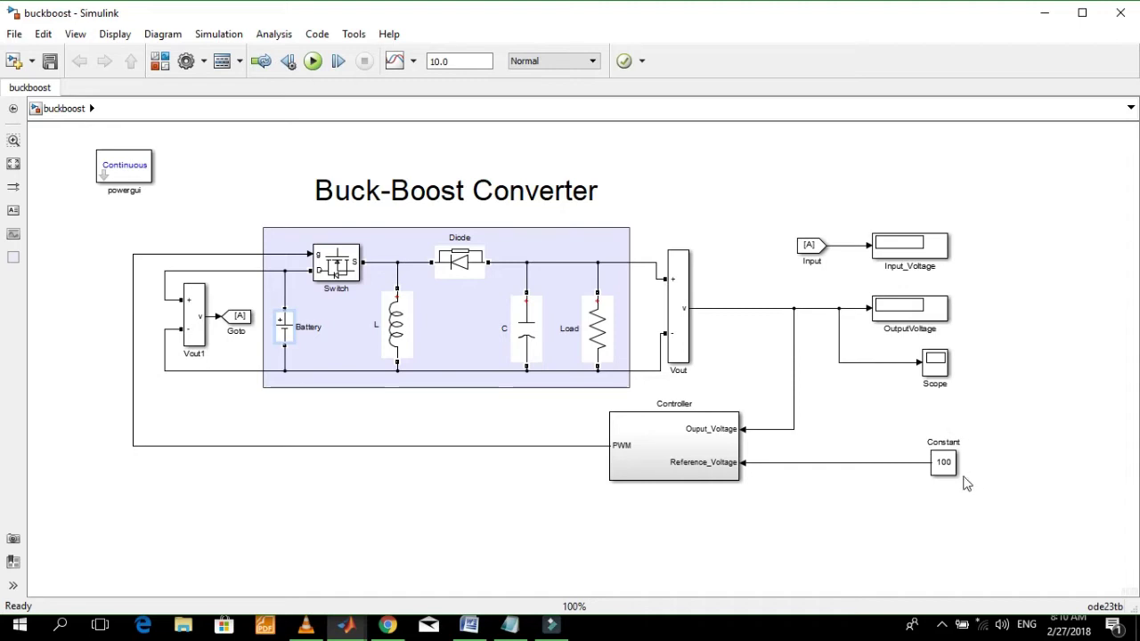
Run the buckboost simulation and examine the Input_Voltage and OutputVoltage displays up close
click(313, 61)
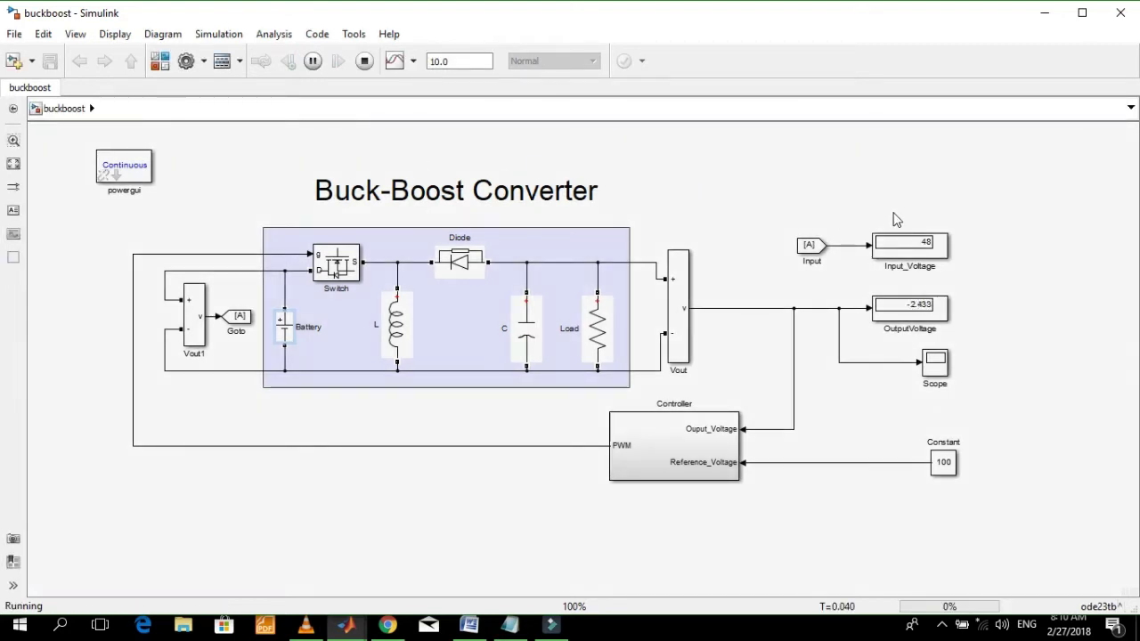
scroll(1012, 257, up, 3)
scroll(1012, 256, up, 3)
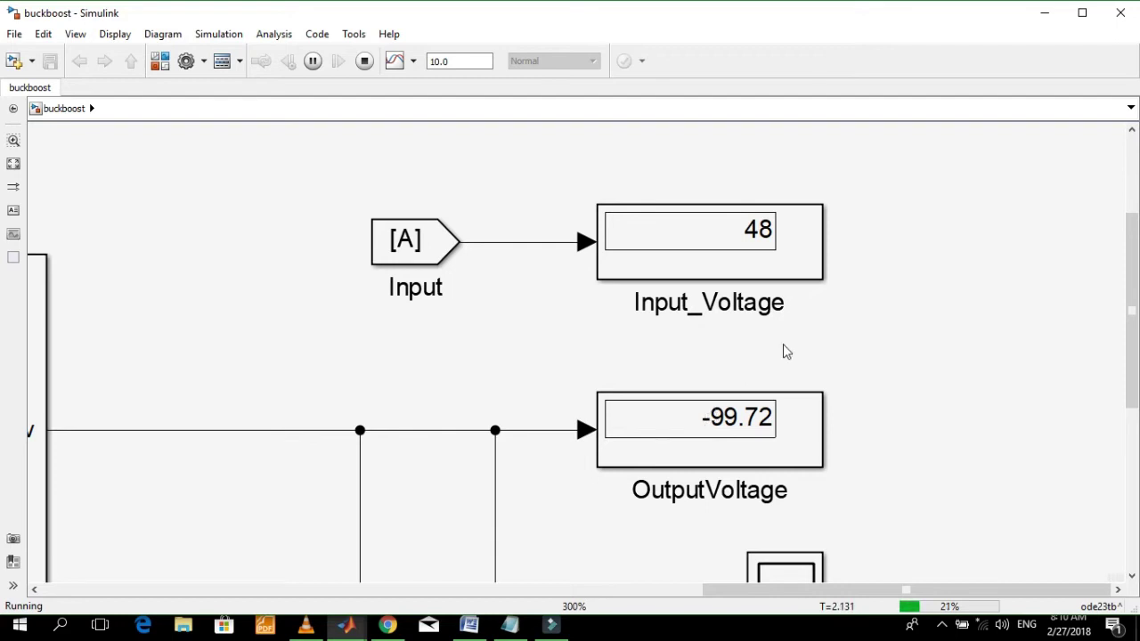
drag(1130, 263, 1132, 348)
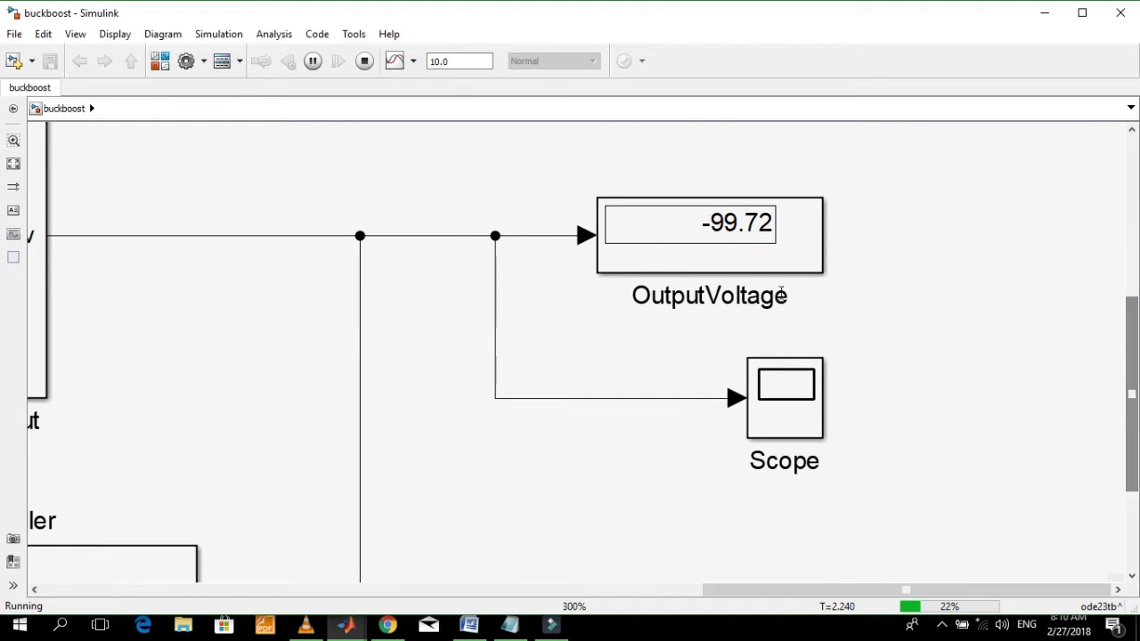
scroll(752, 280, down, 1)
scroll(741, 278, down, 4)
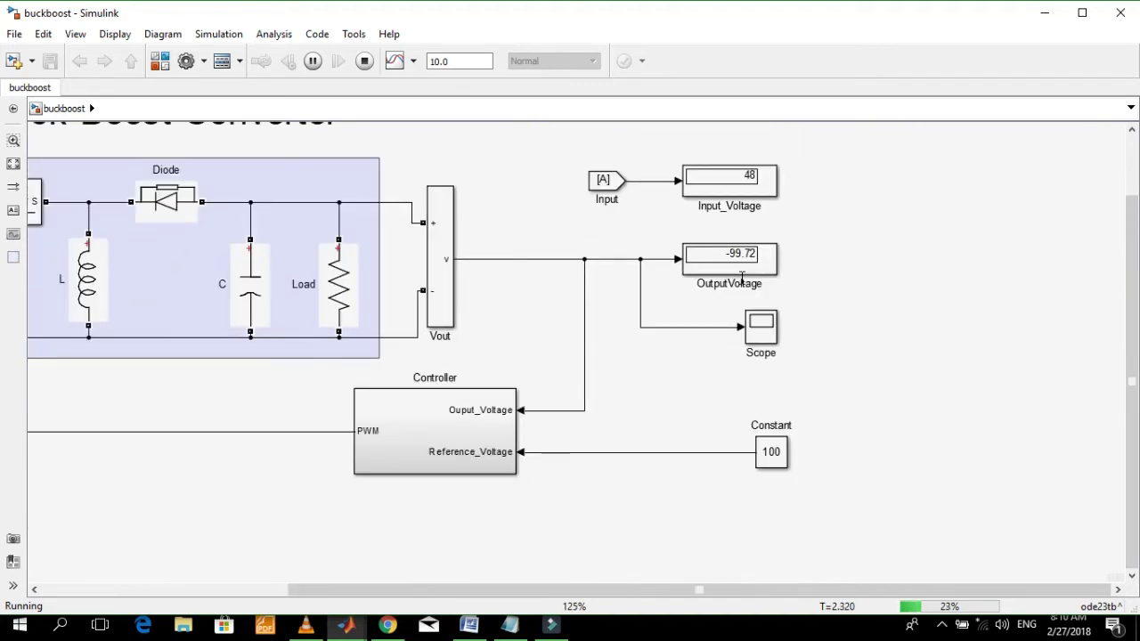
scroll(636, 304, down, 1)
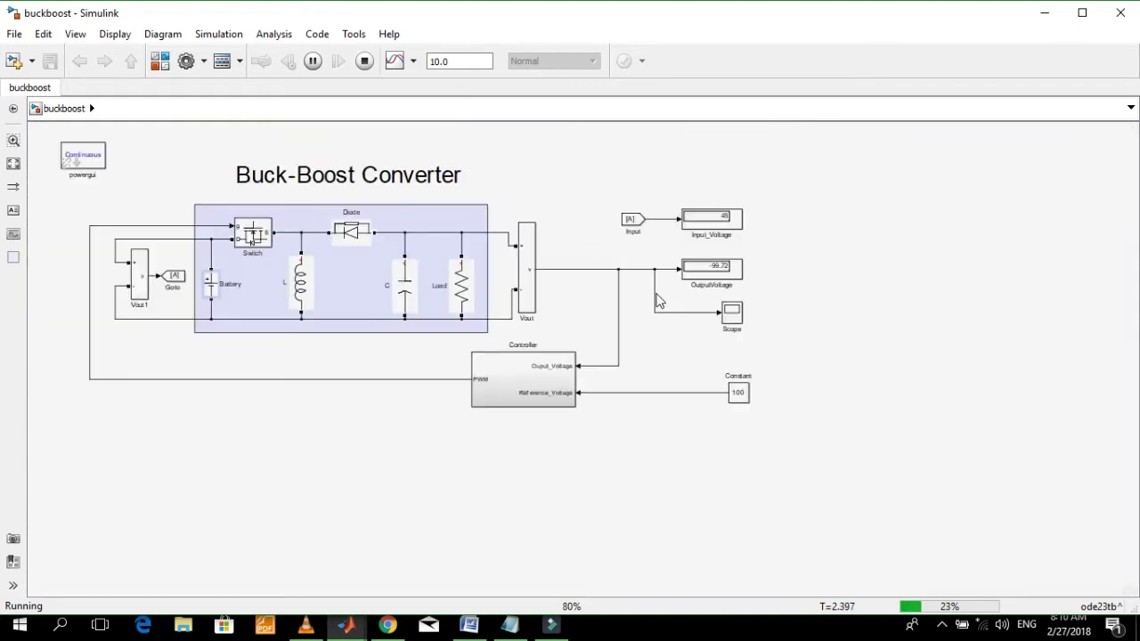
Set the Constant block feeding the controller's reference voltage to 24 and stop the running simulation
scroll(666, 319, up, 1)
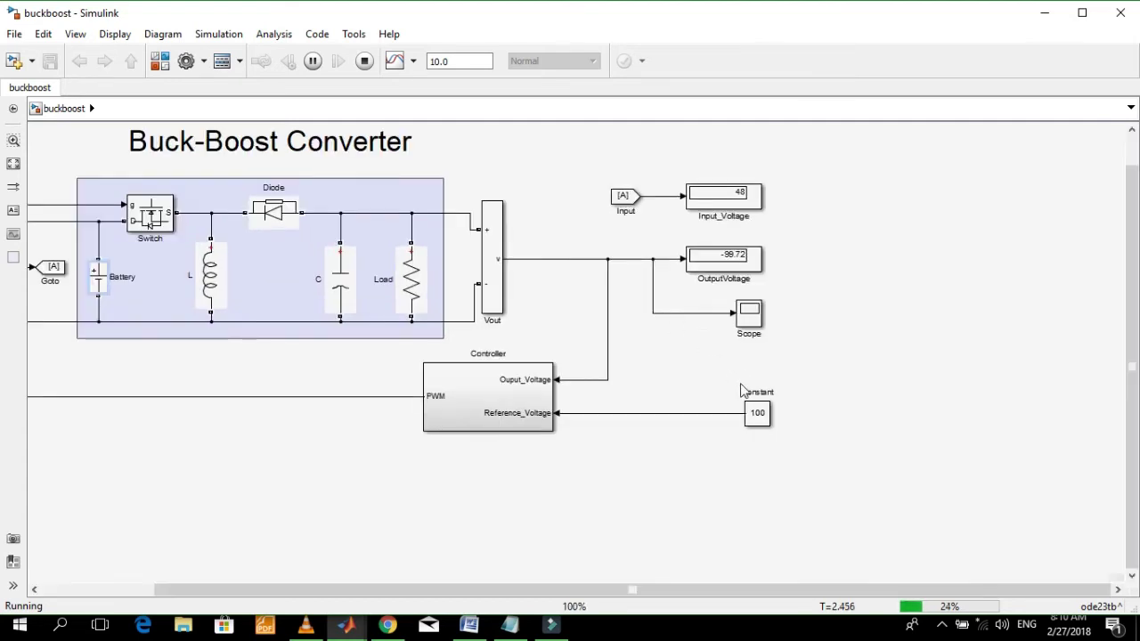
double_click(756, 415)
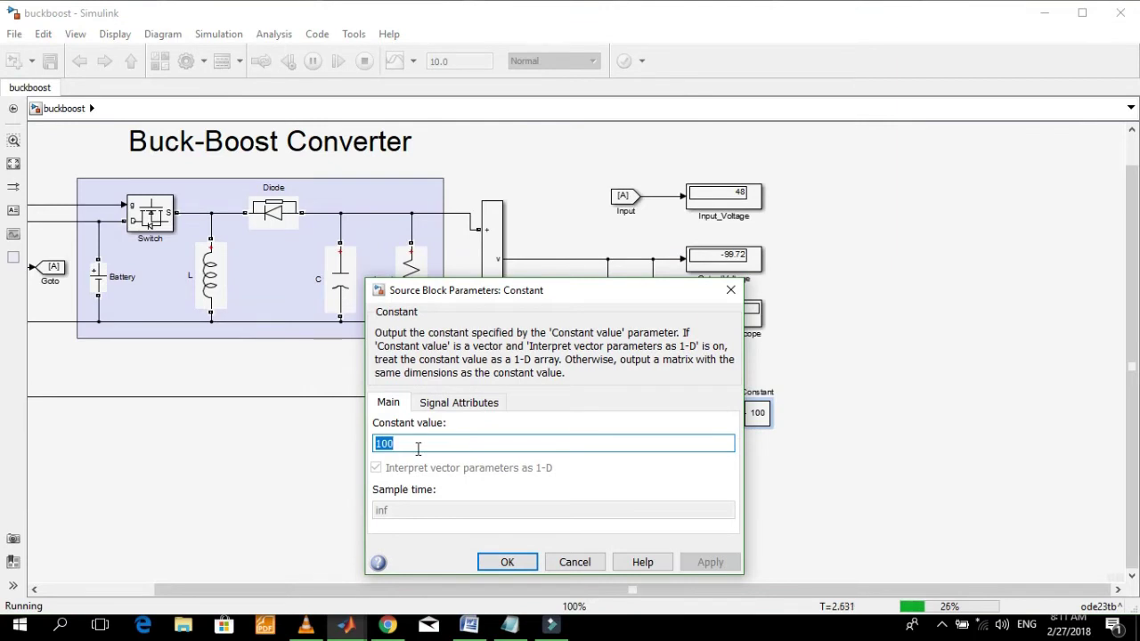
text(24)
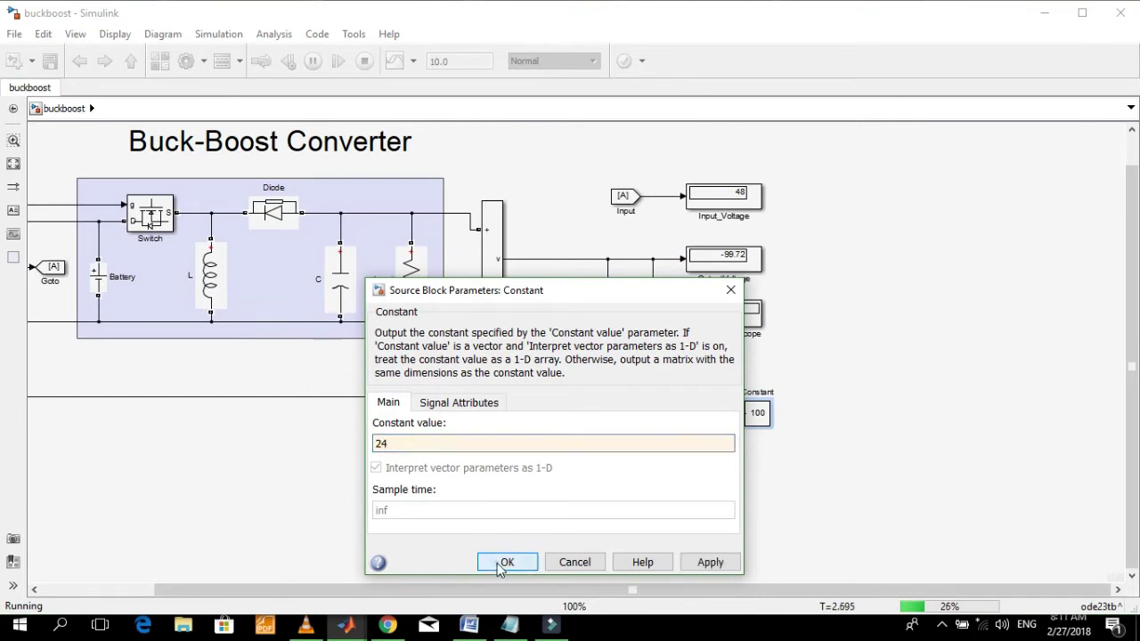
click(507, 562)
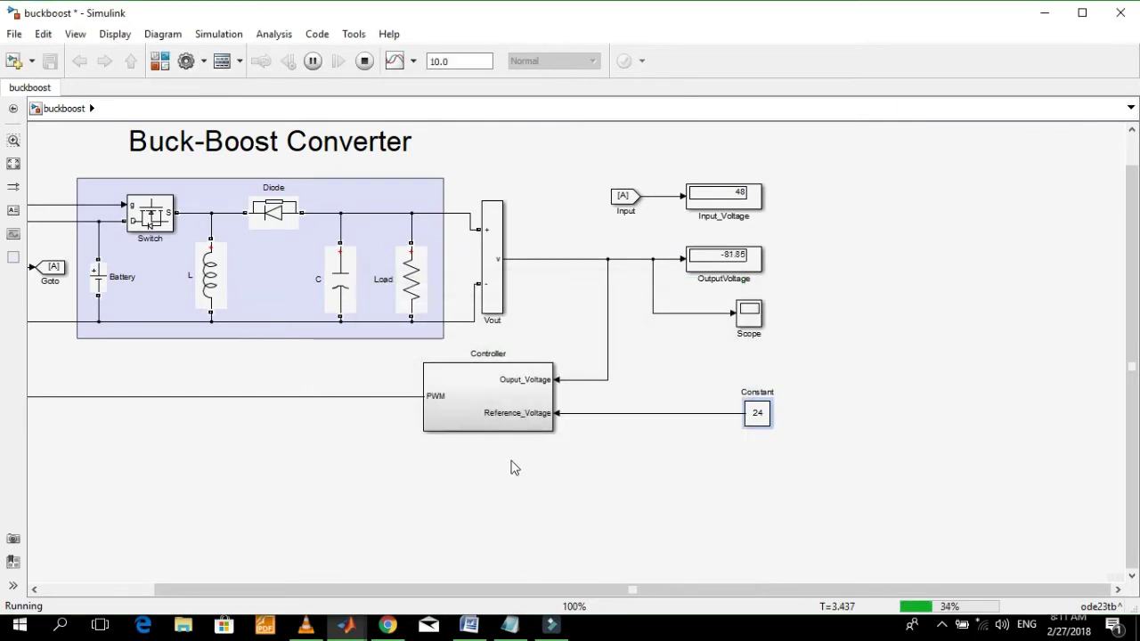
click(364, 60)
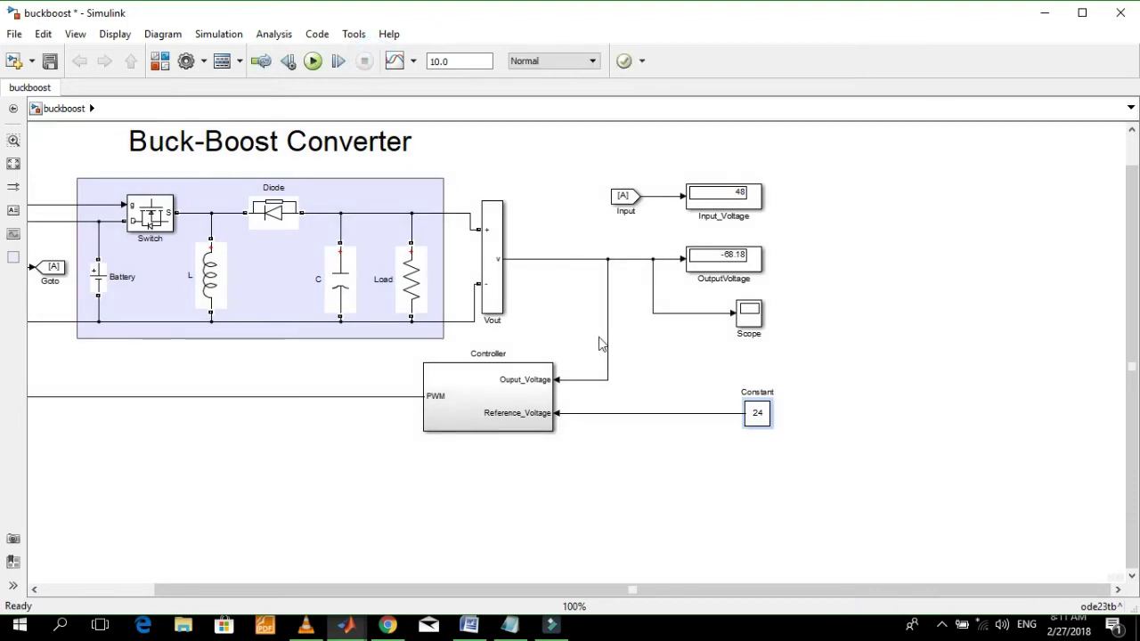
Rerun the buckboost simulation, compare the Input_Voltage and OutputVoltage displays, and stop the run
click(312, 60)
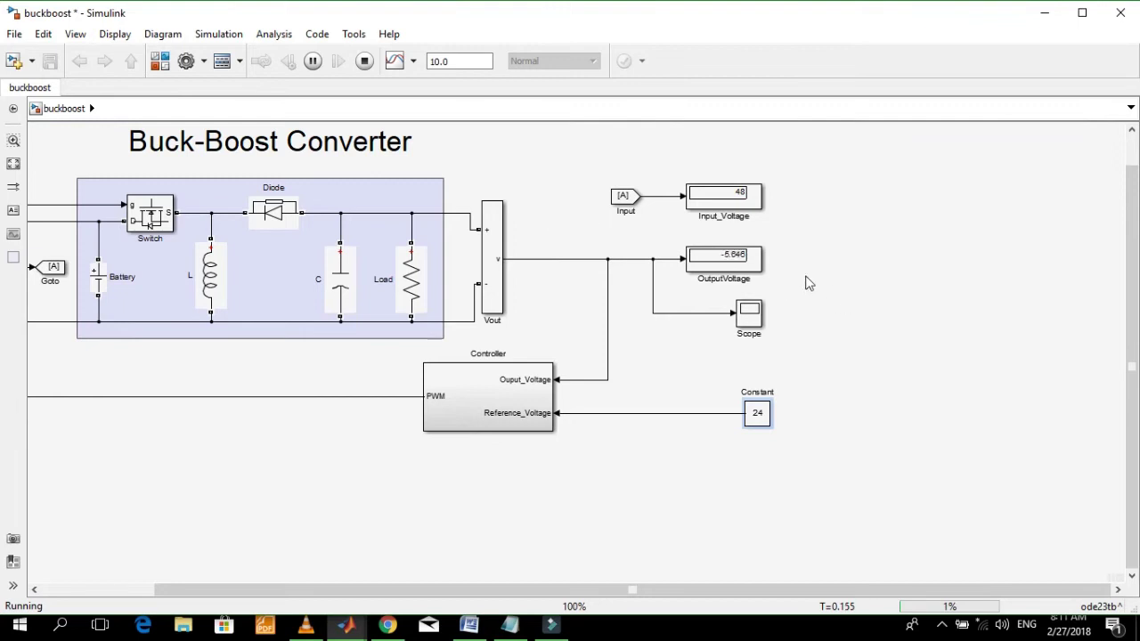
scroll(823, 321, up, 2)
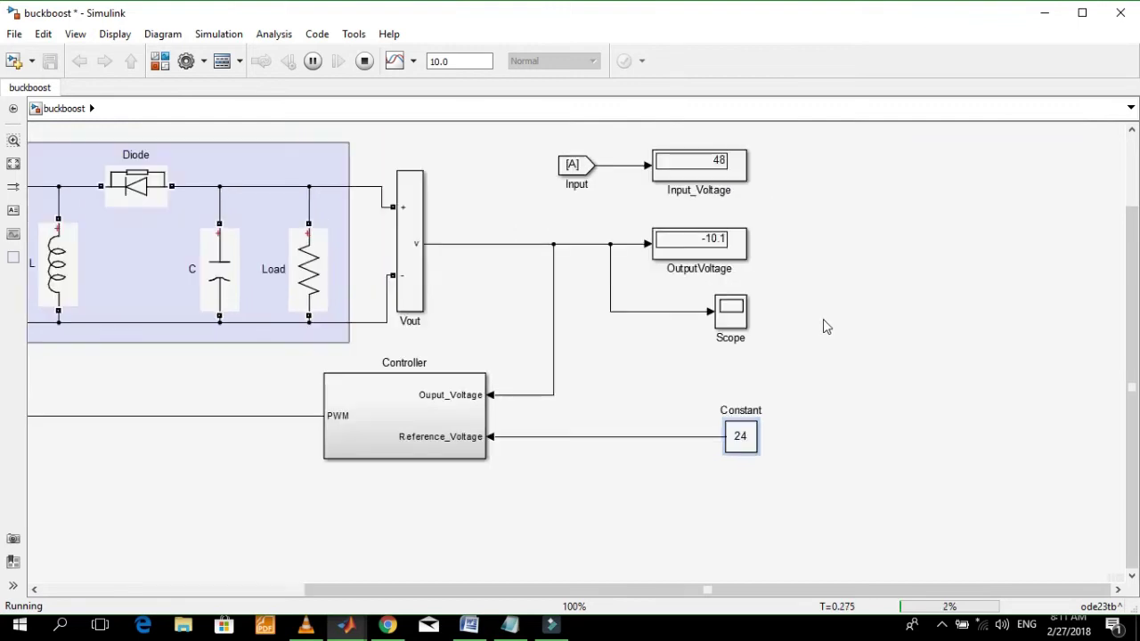
scroll(822, 320, up, 2)
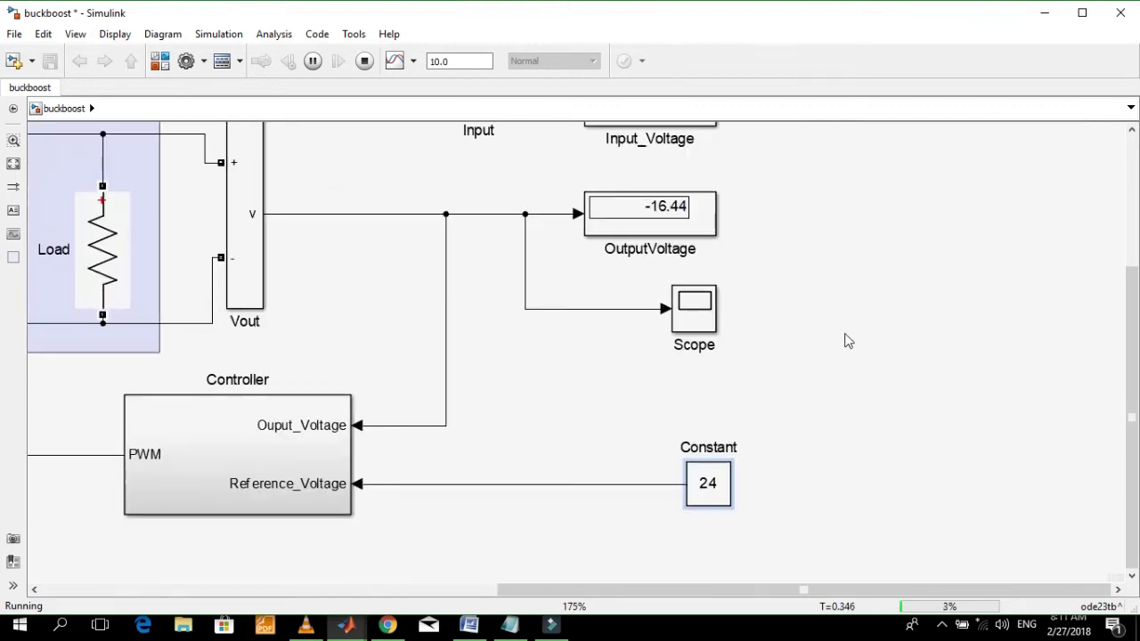
drag(1132, 334, 1132, 240)
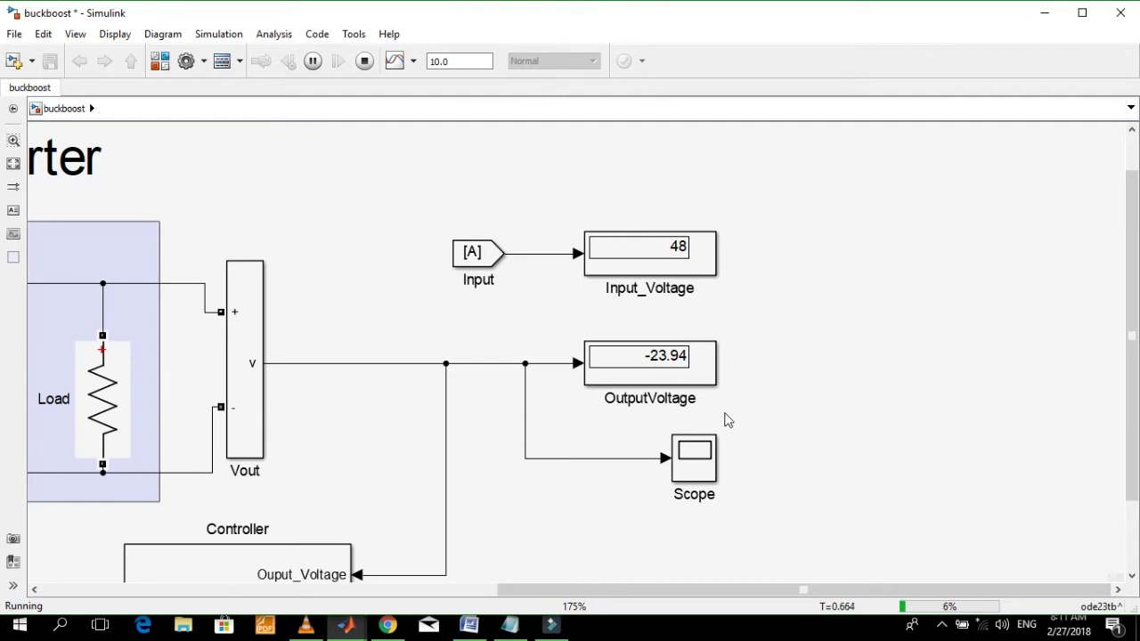
click(649, 356)
drag(649, 356, 671, 365)
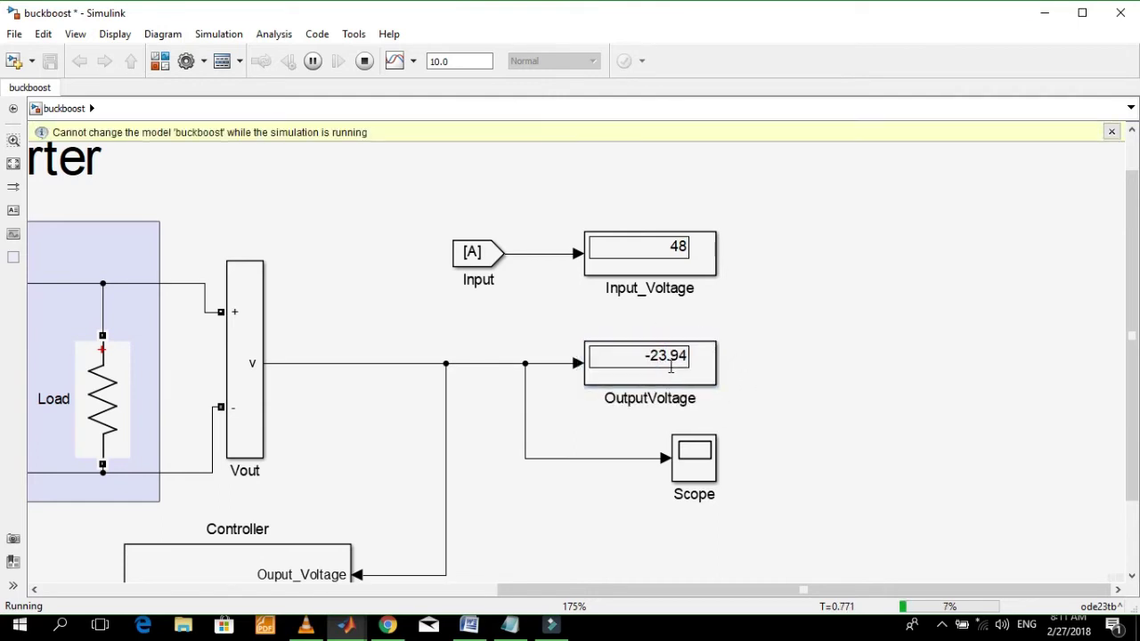
scroll(754, 352, down, 1)
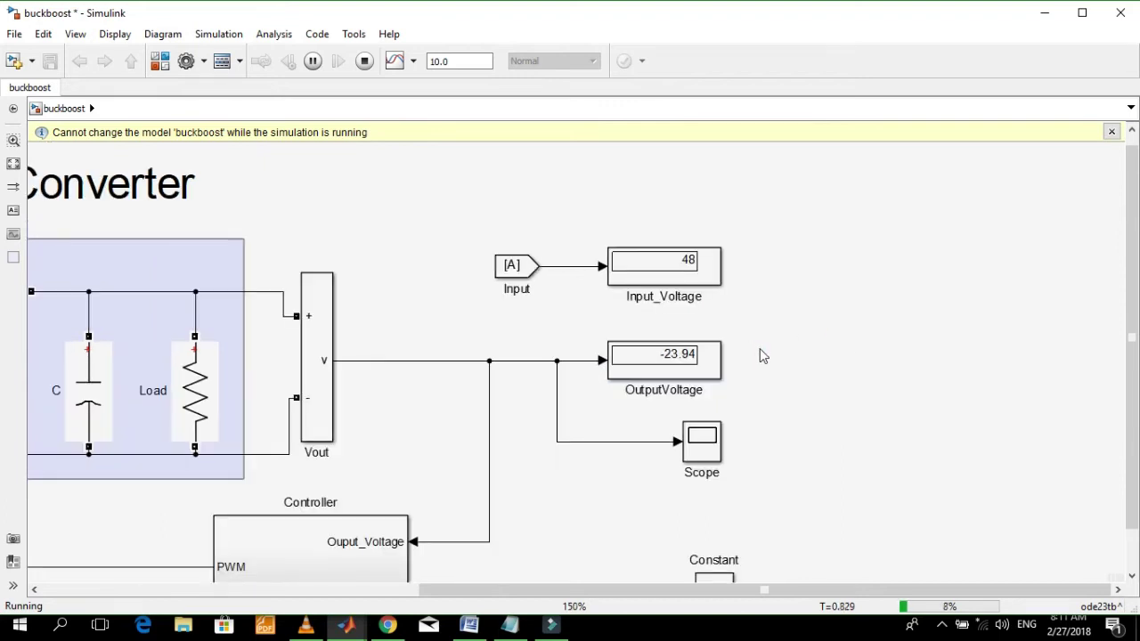
scroll(763, 356, down, 2)
scroll(651, 380, down, 1)
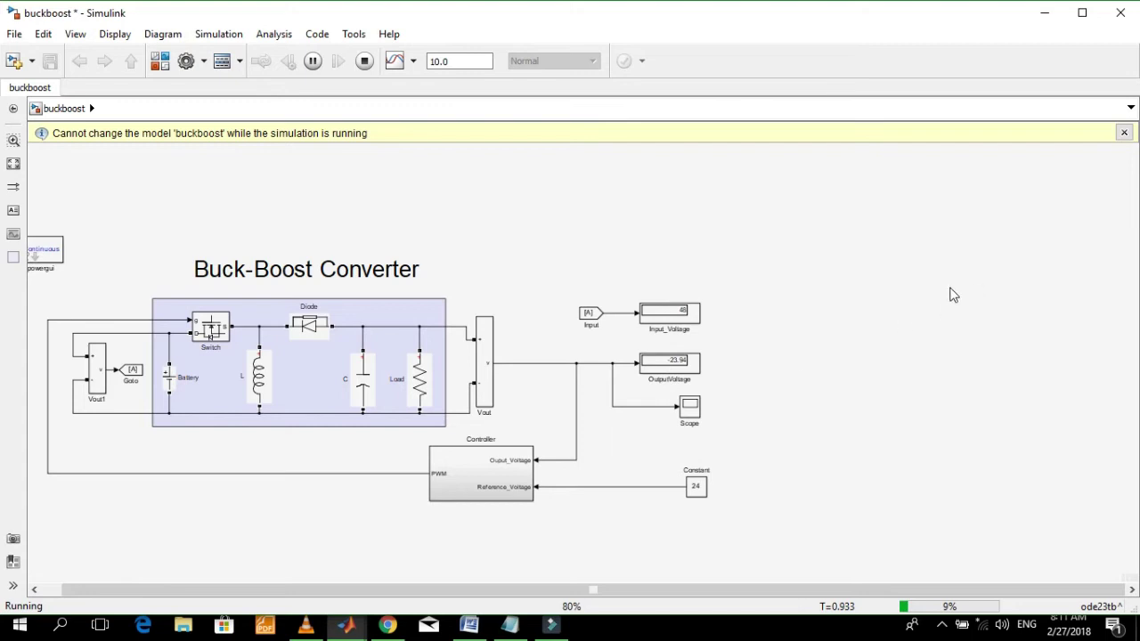
click(365, 64)
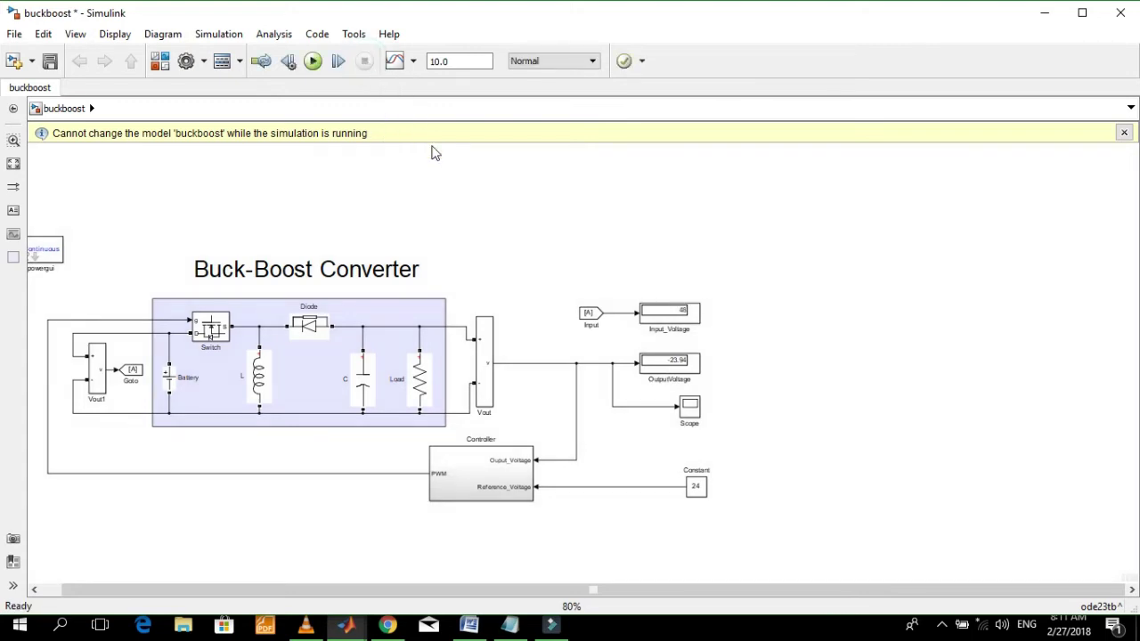
Switch to the Positive_Buck_Boost model and check the Constant block's value and the Battery block's amplitude
click(347, 627)
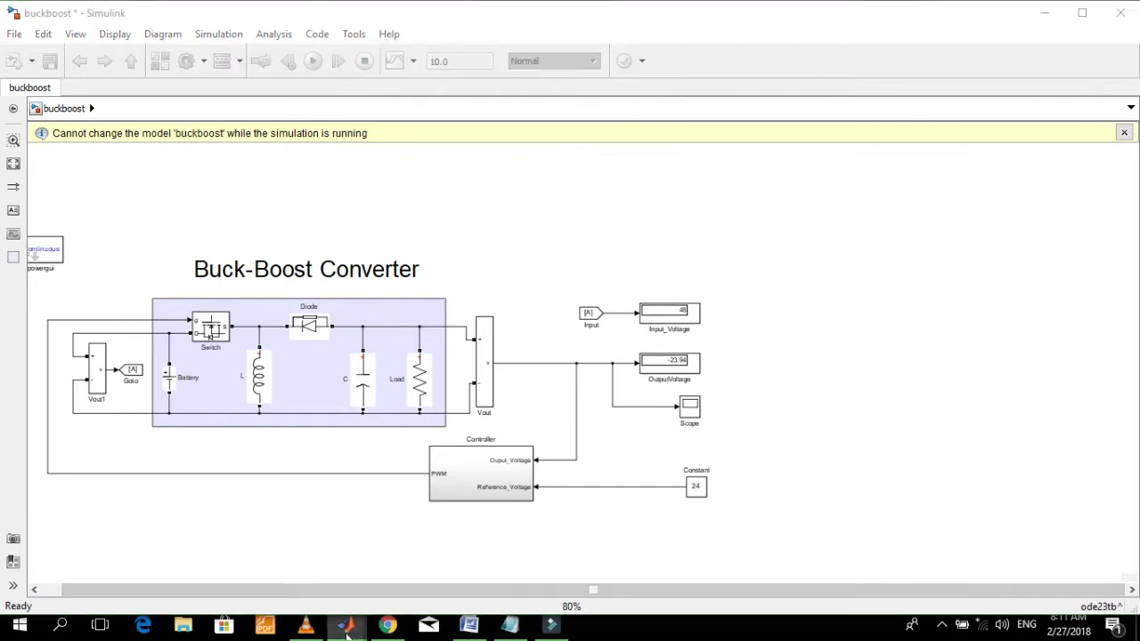
click(360, 545)
click(815, 381)
double_click(886, 485)
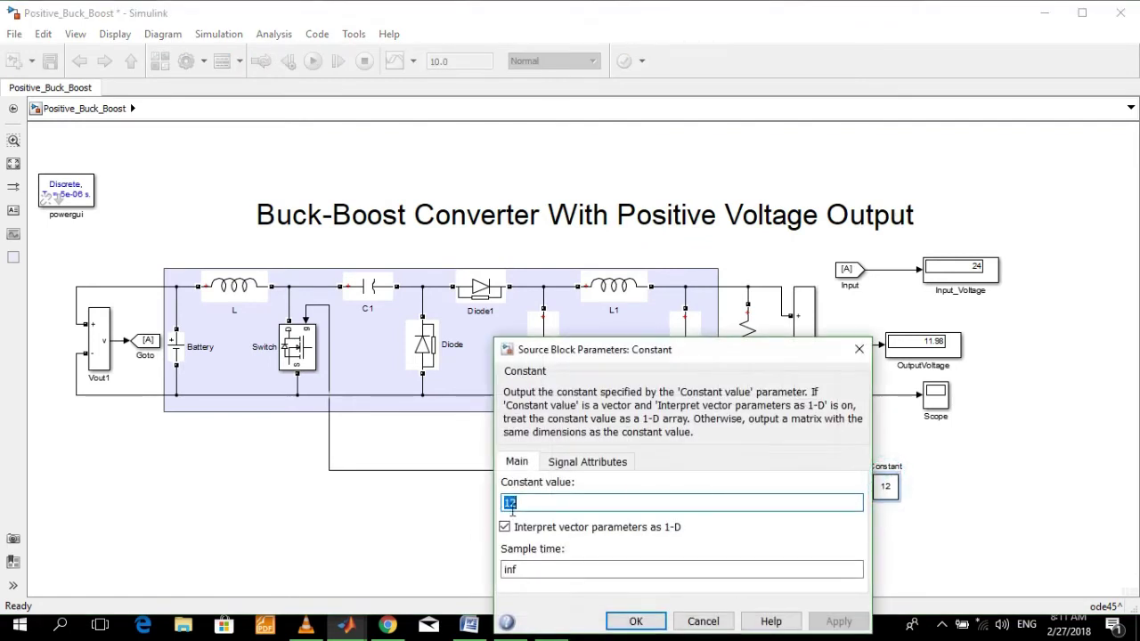
click(620, 621)
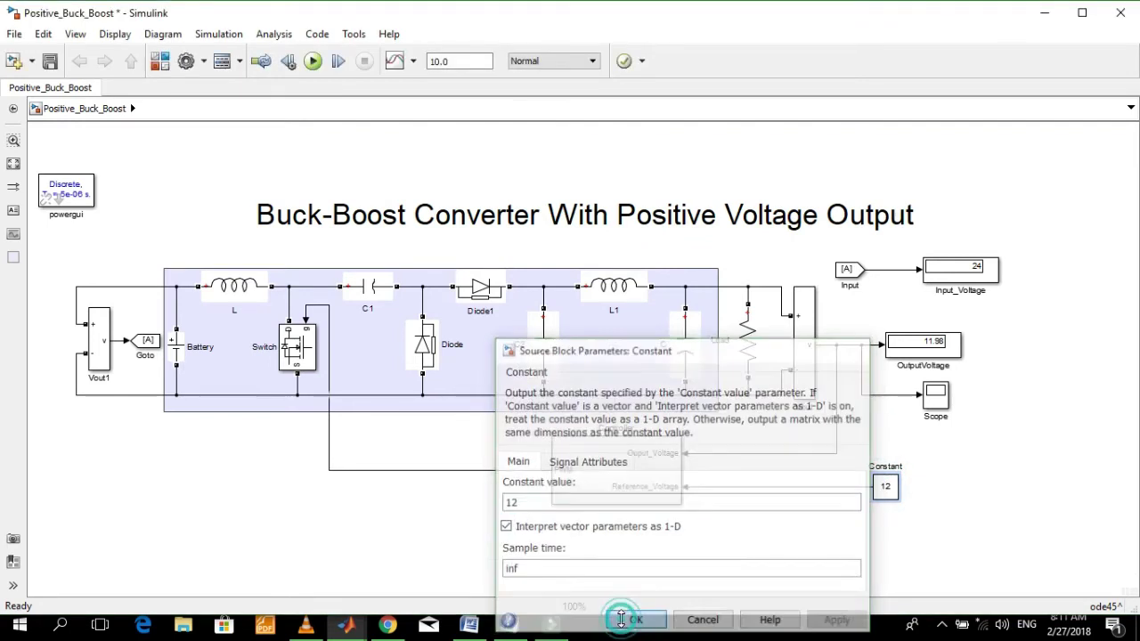
double_click(176, 347)
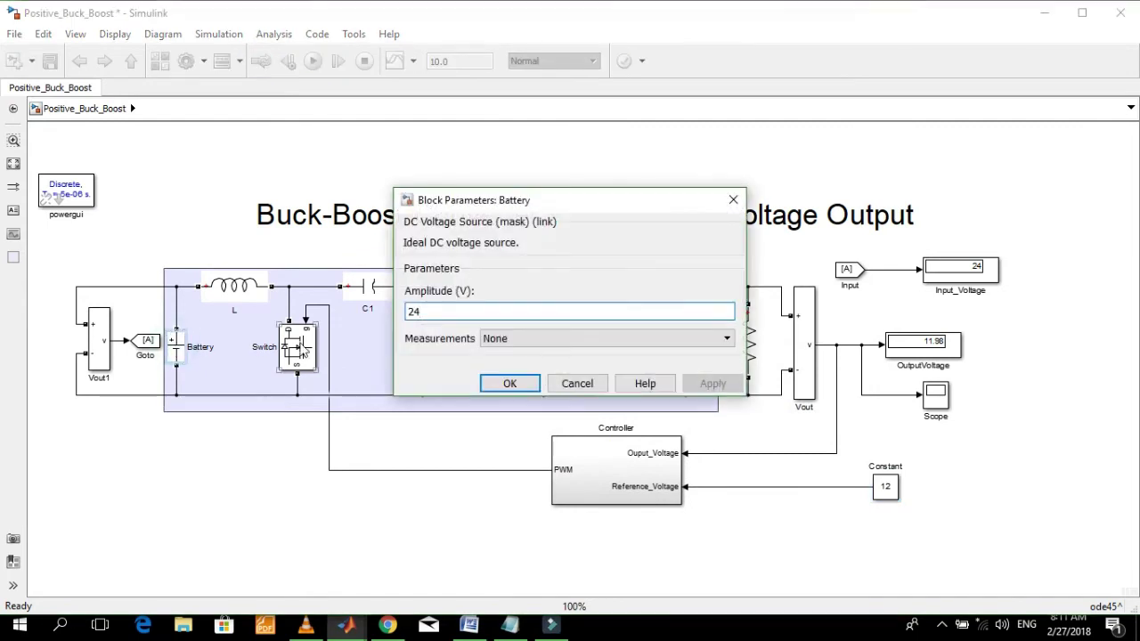
click(518, 383)
Run the Positive_Buck_Boost simulation, examine the input and output voltage displays, and stop the run
click(315, 61)
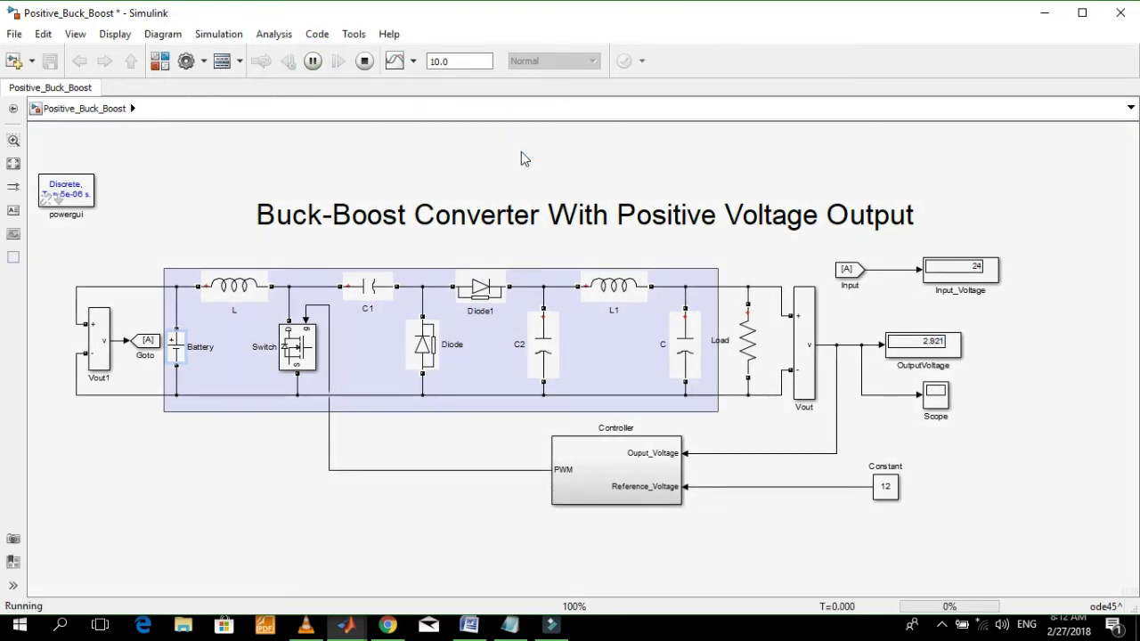
scroll(1024, 361, up, 2)
scroll(926, 343, up, 1)
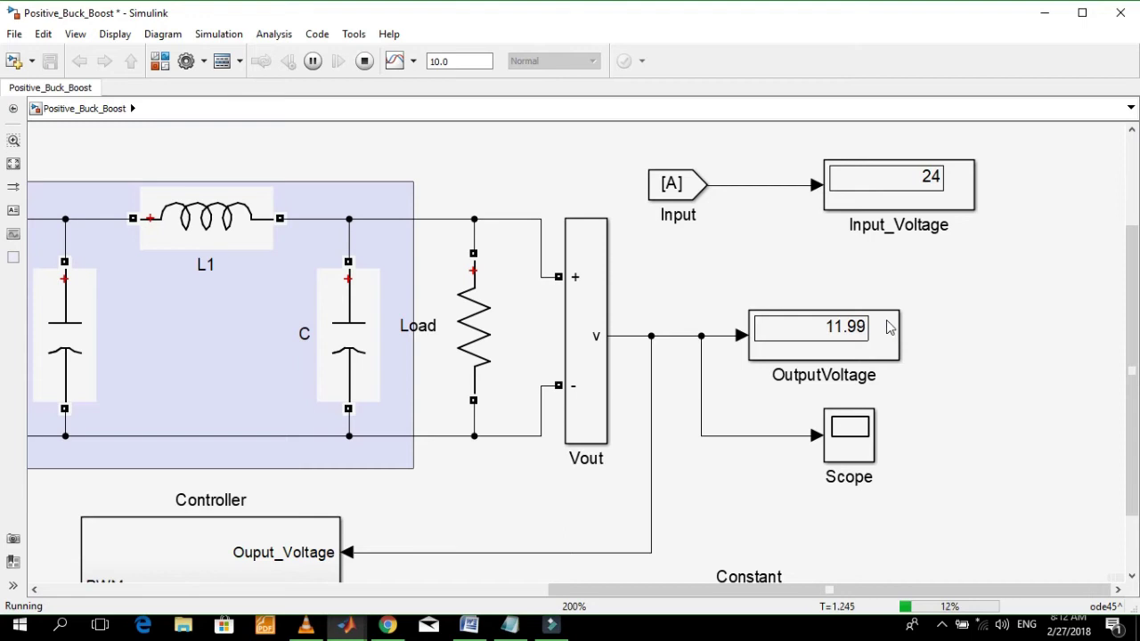
scroll(887, 327, down, 2)
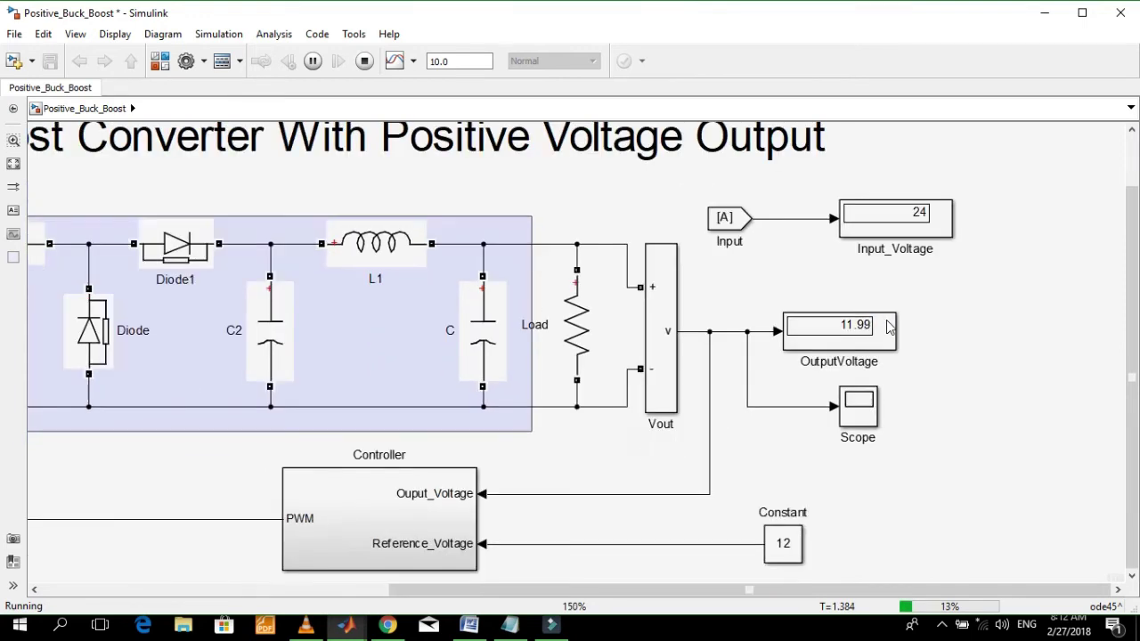
scroll(887, 328, down, 1)
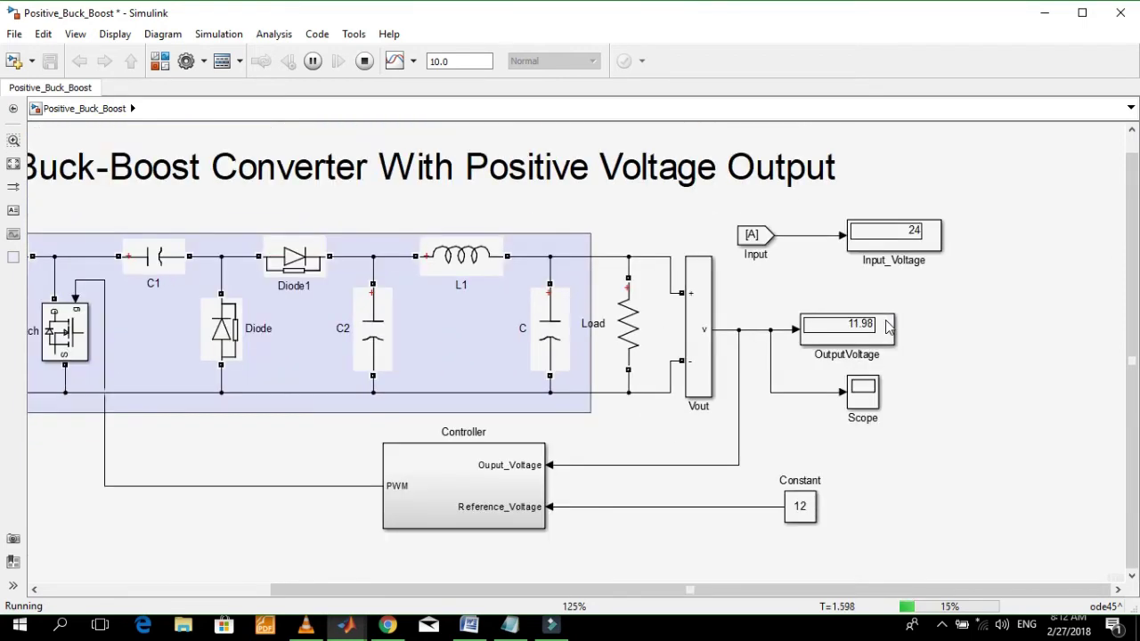
scroll(886, 328, down, 1)
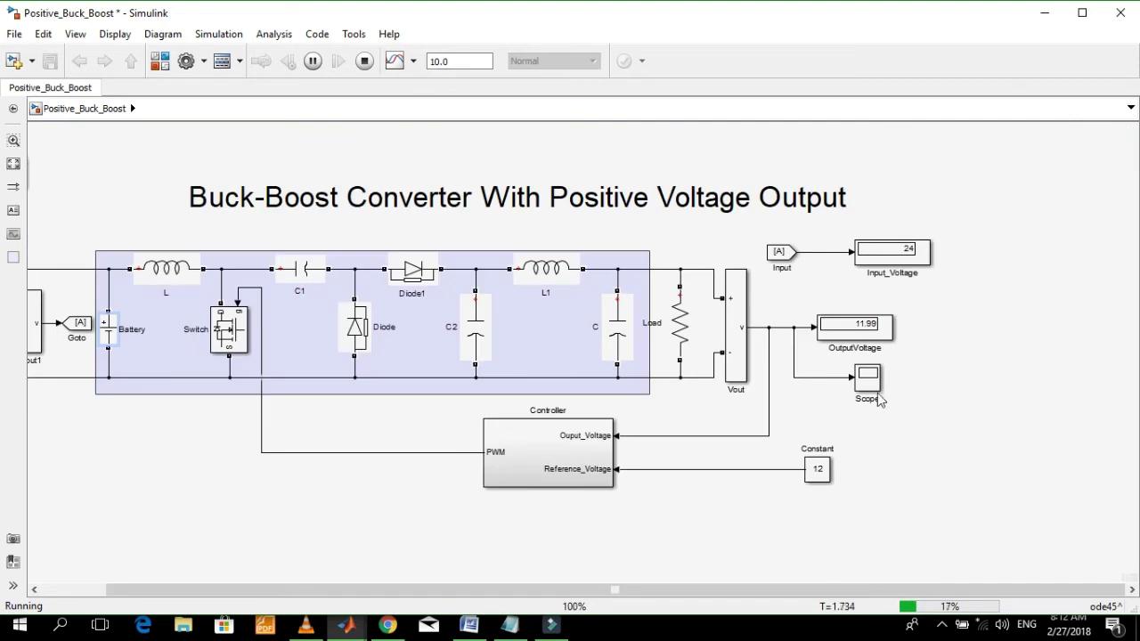
click(365, 62)
Set the Constant block feeding the controller's reference voltage to 48 in the Positive_Buck_Boost model
click(824, 471)
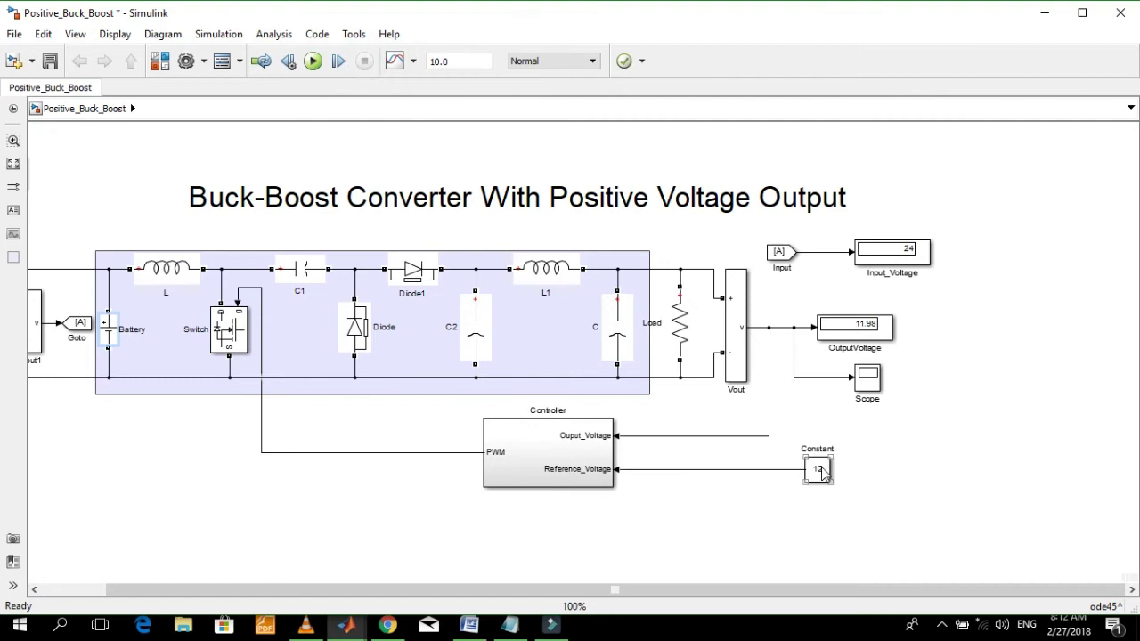
double_click(823, 471)
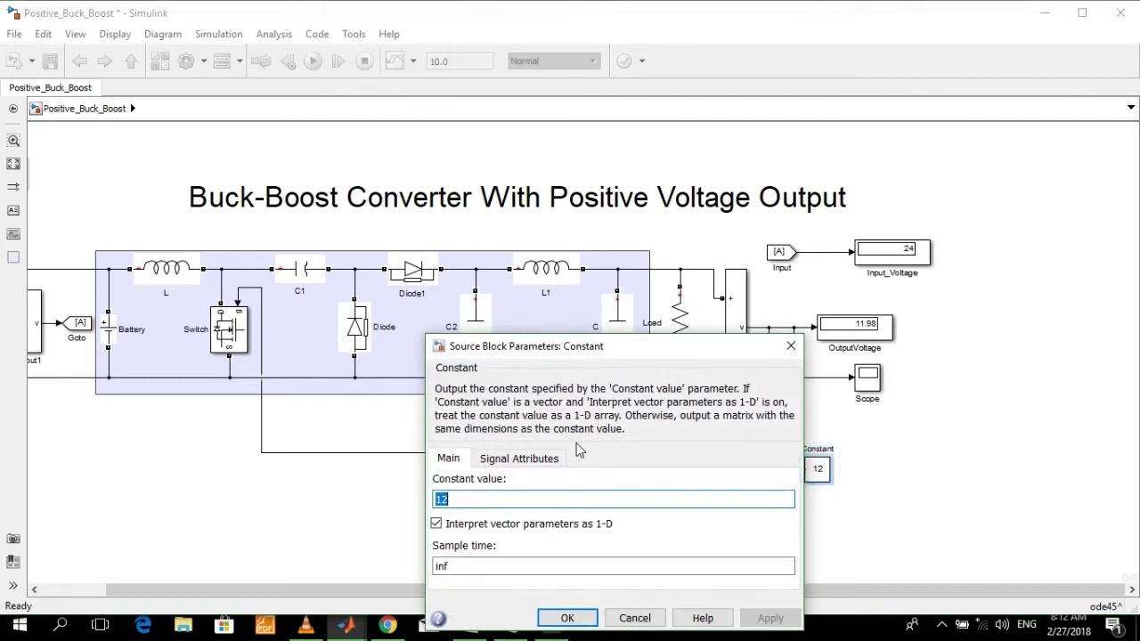
text(48)
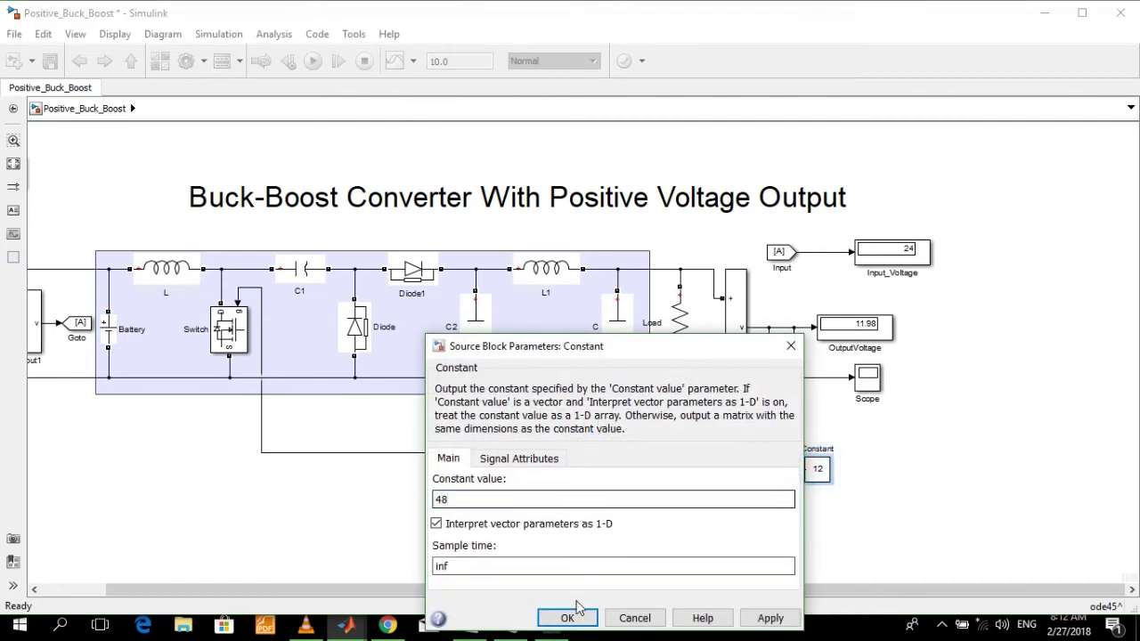
click(566, 619)
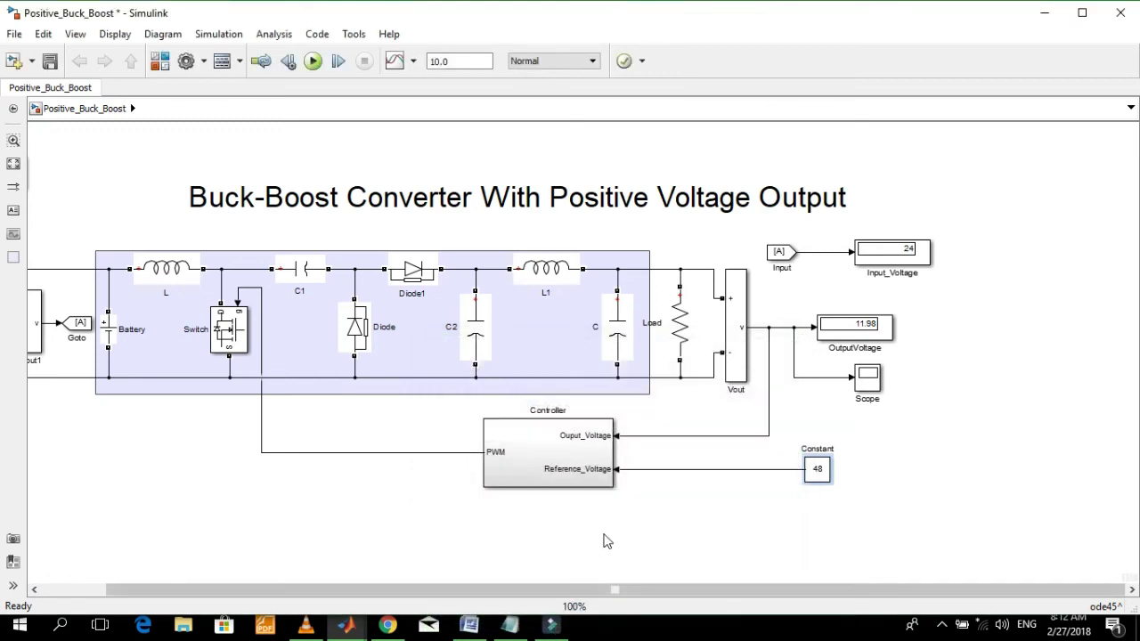
Run the simulation with the new reference, compare the Input_Voltage and OutputVoltage displays as the output settles, and stop the run
click(313, 60)
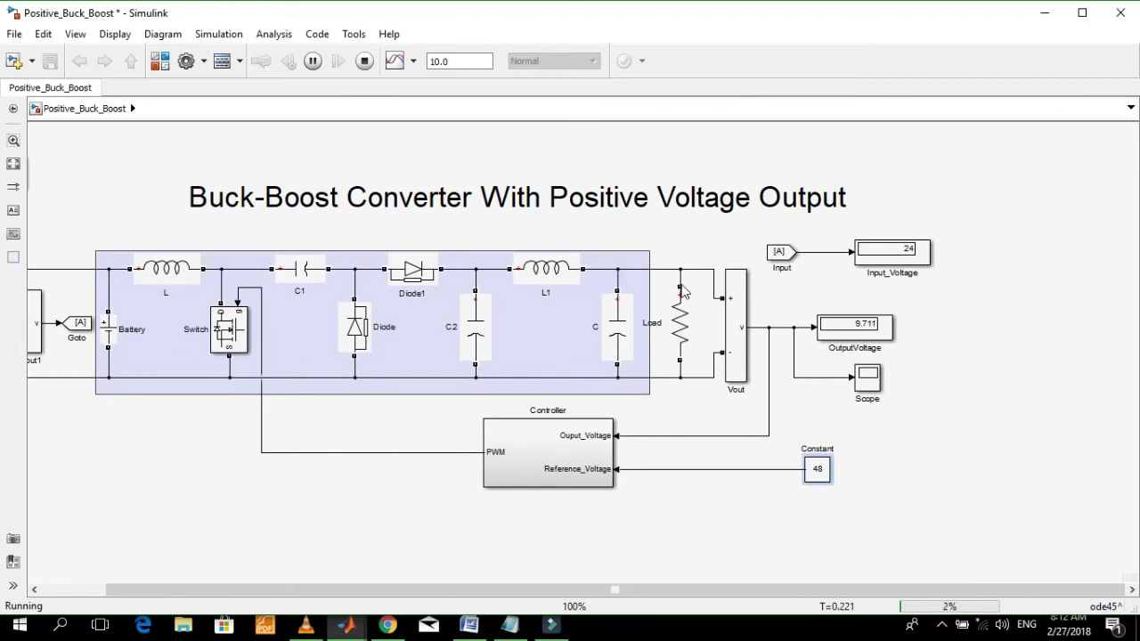
scroll(684, 294, up, 2)
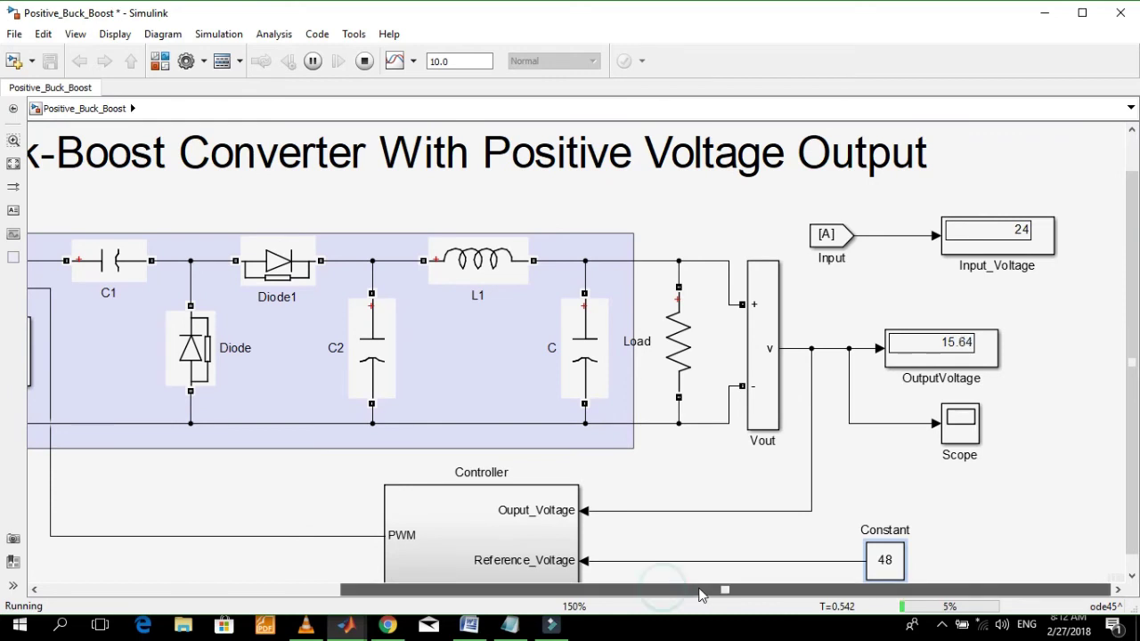
scroll(859, 353, up, 1)
scroll(1065, 361, up, 2)
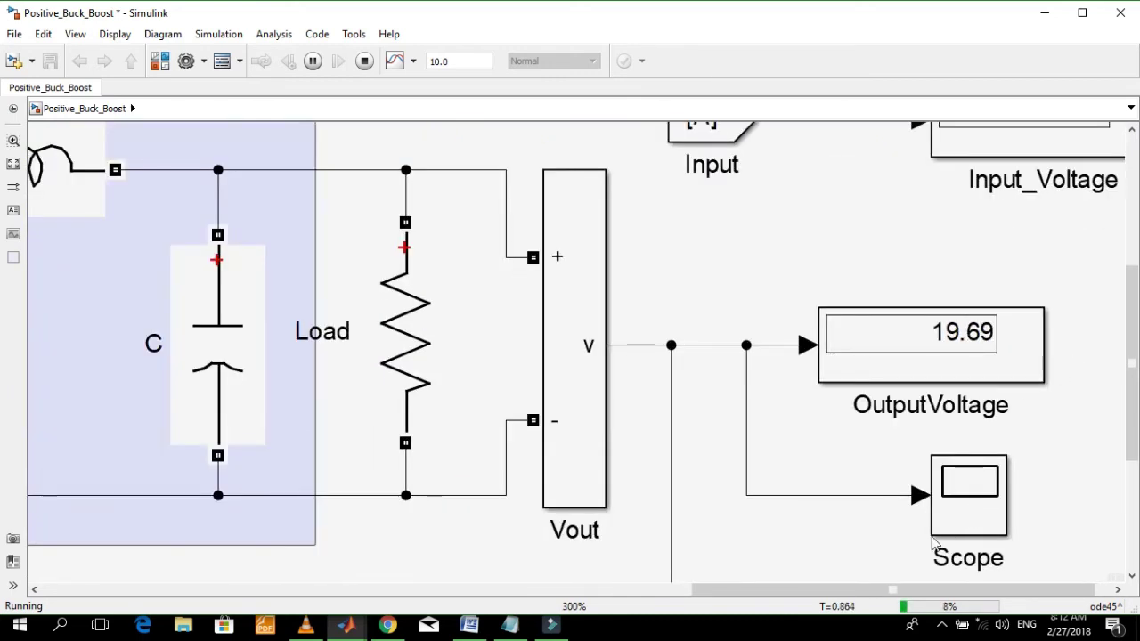
drag(1134, 354, 1134, 319)
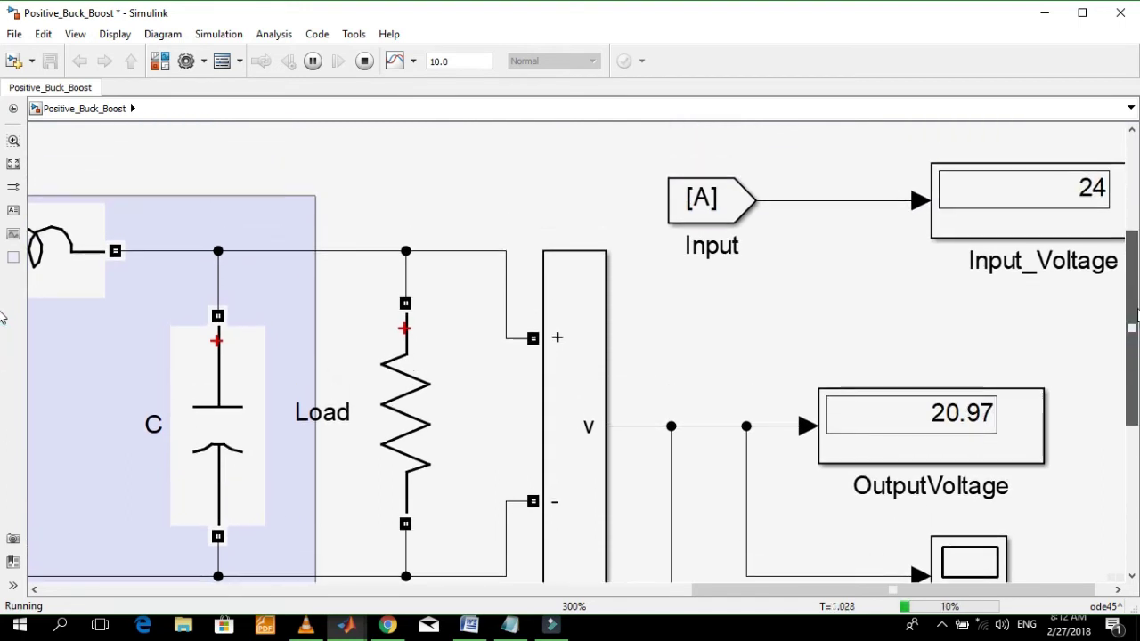
drag(930, 590, 949, 591)
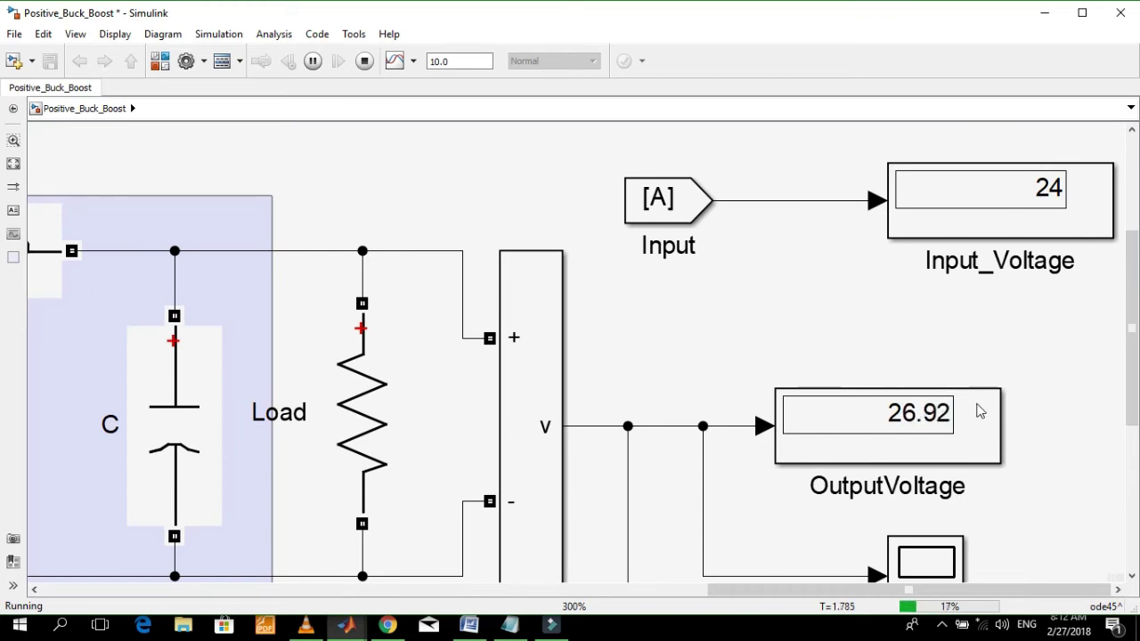
drag(1130, 308, 1108, 356)
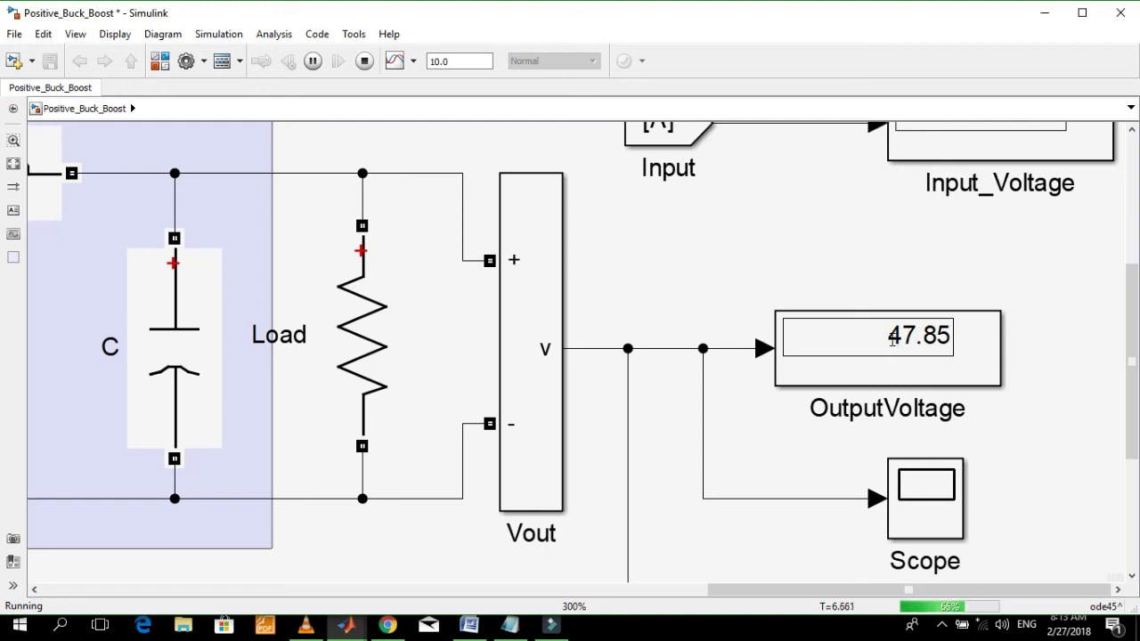
click(364, 59)
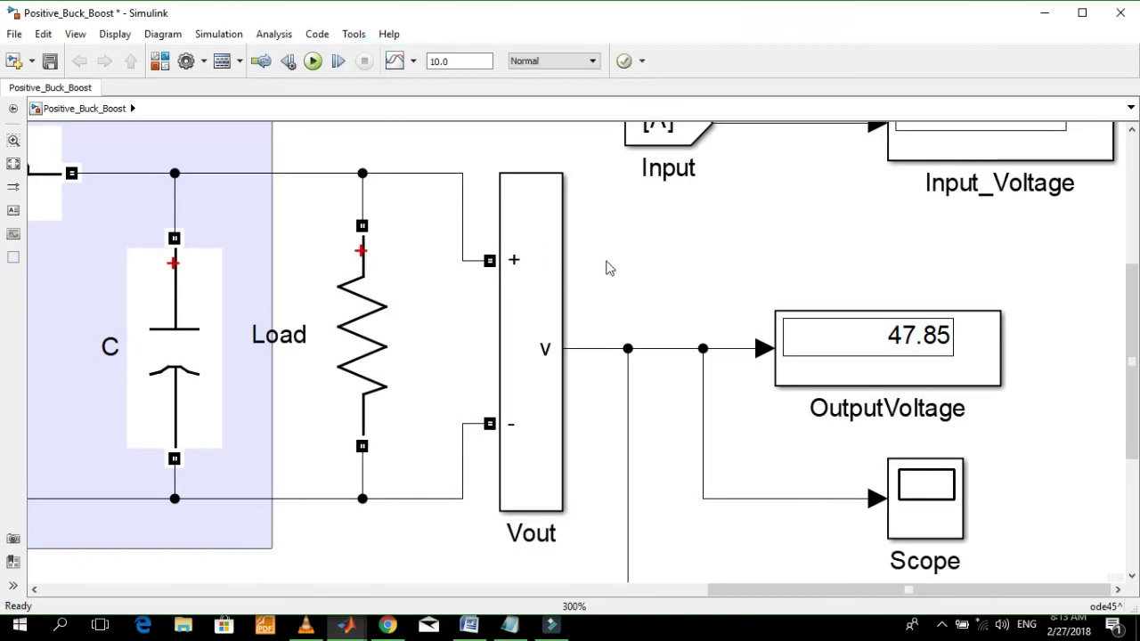
Examine the complete positive-output converter circuit, from the battery through the shaded power stage to the load and controller
scroll(606, 264, down, 2)
scroll(75, 362, down, 2)
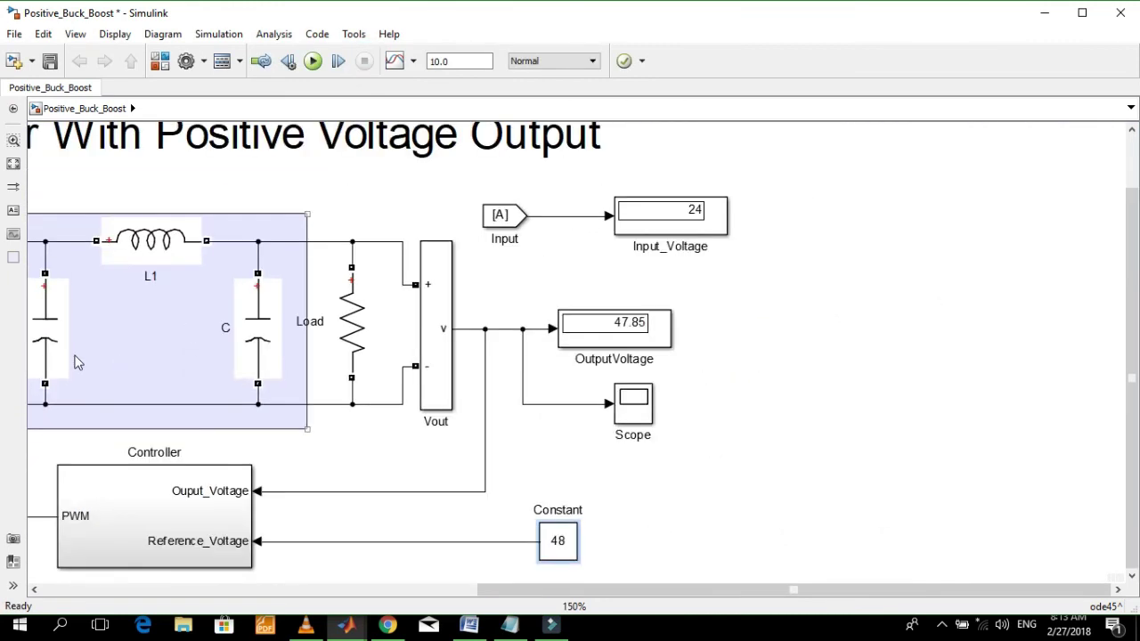
drag(618, 589, 294, 574)
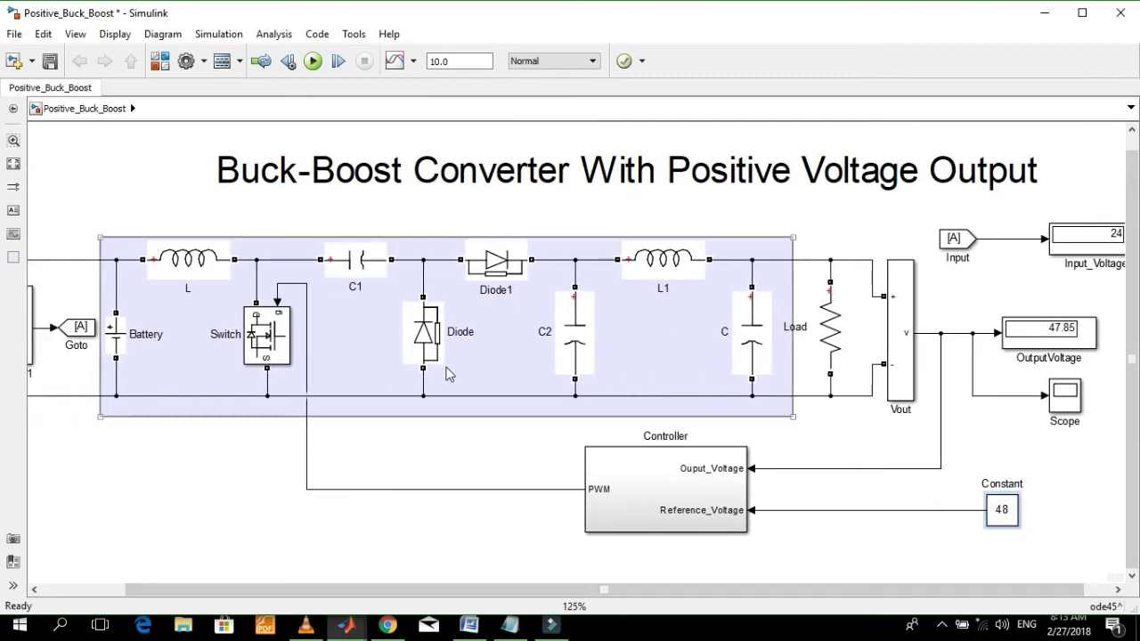
scroll(447, 371, down, 1)
click(447, 369)
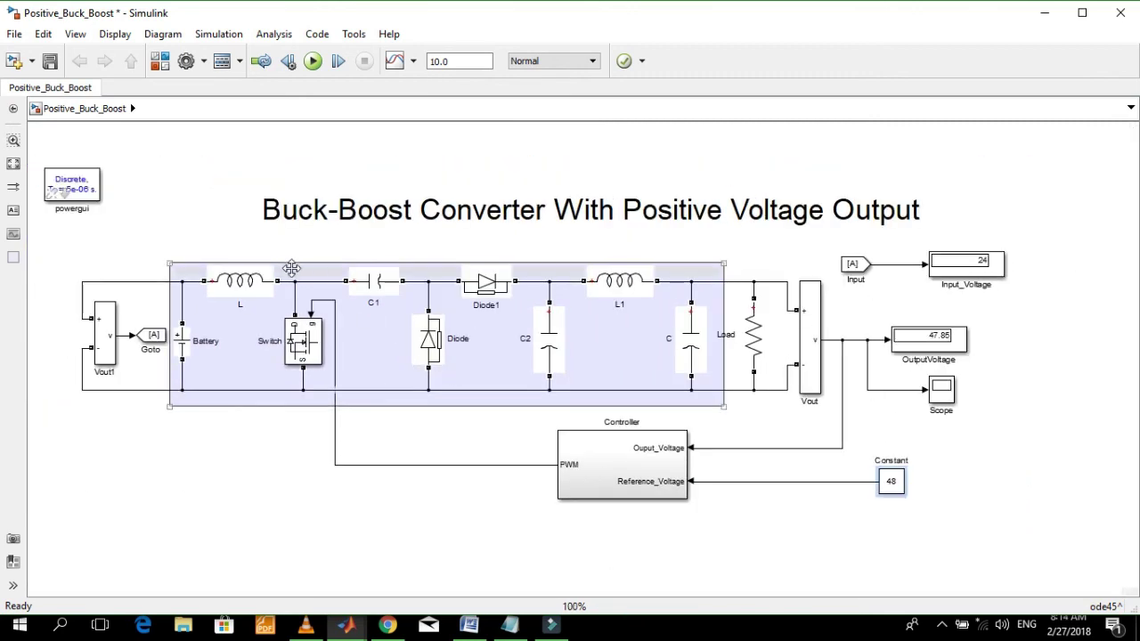
click(450, 447)
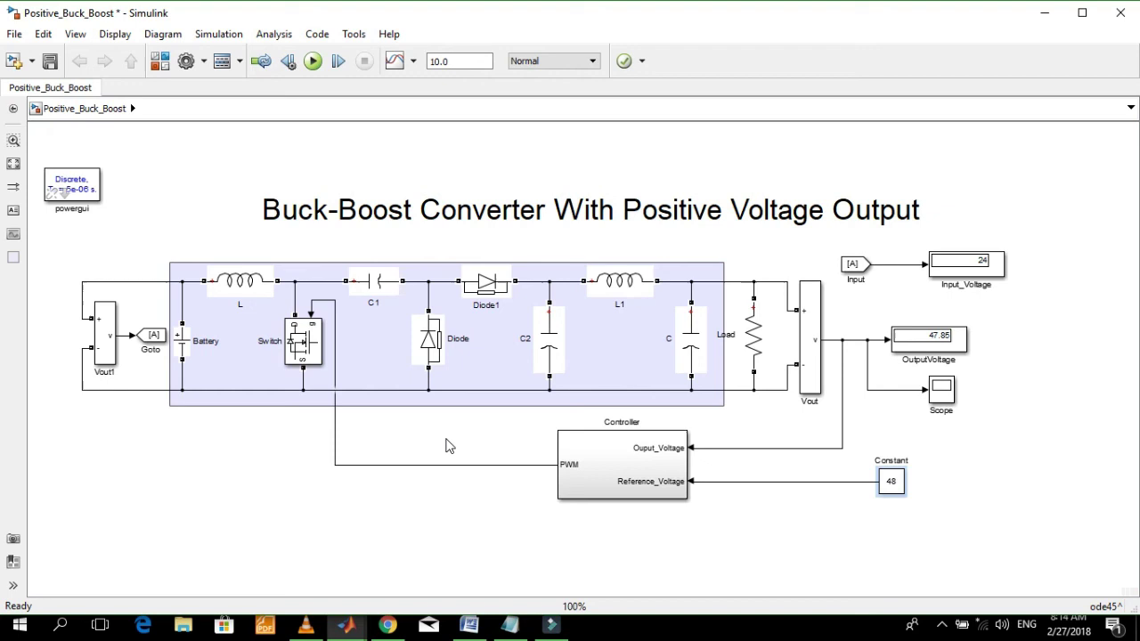
click(454, 393)
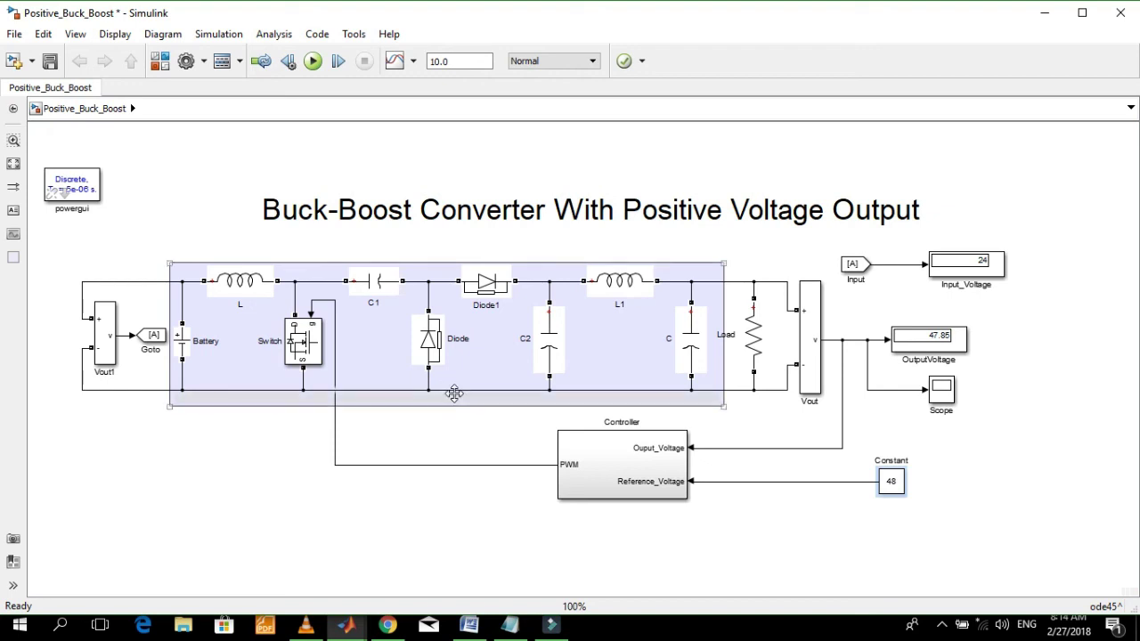